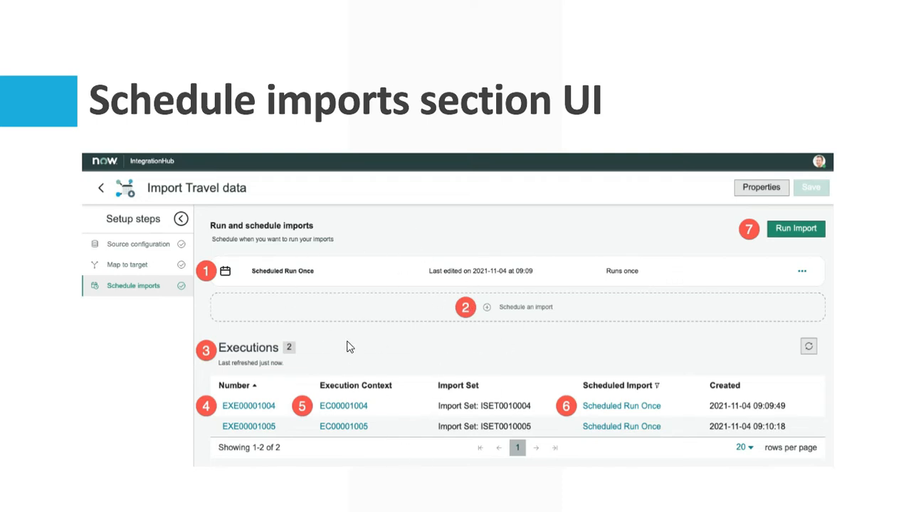
click(349, 346)
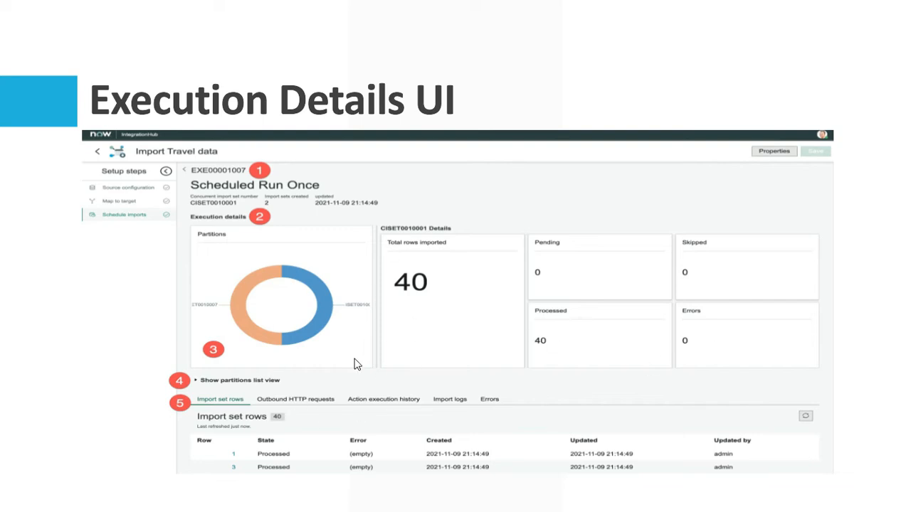
click(86, 289)
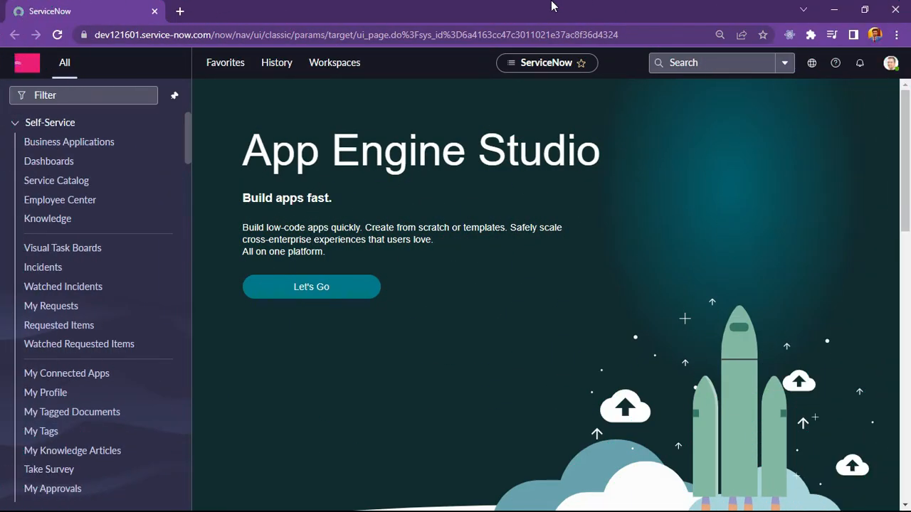
Filter the application navigator for "Integratio" and open IntegrationHub - Import
click(65, 99)
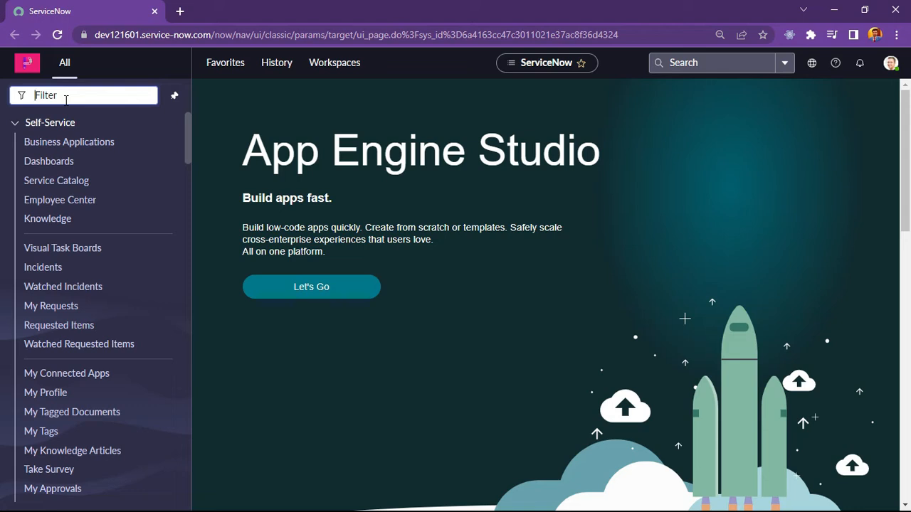
text(lntegration)
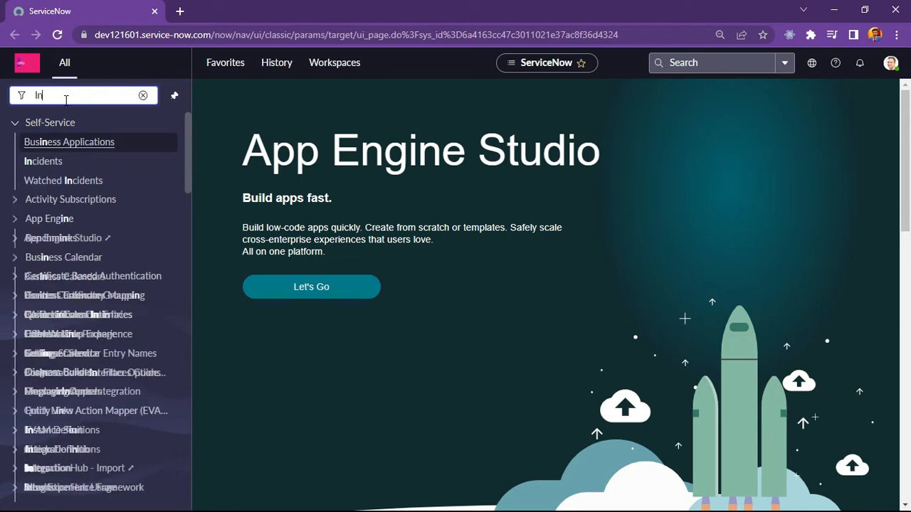
text( Hu)
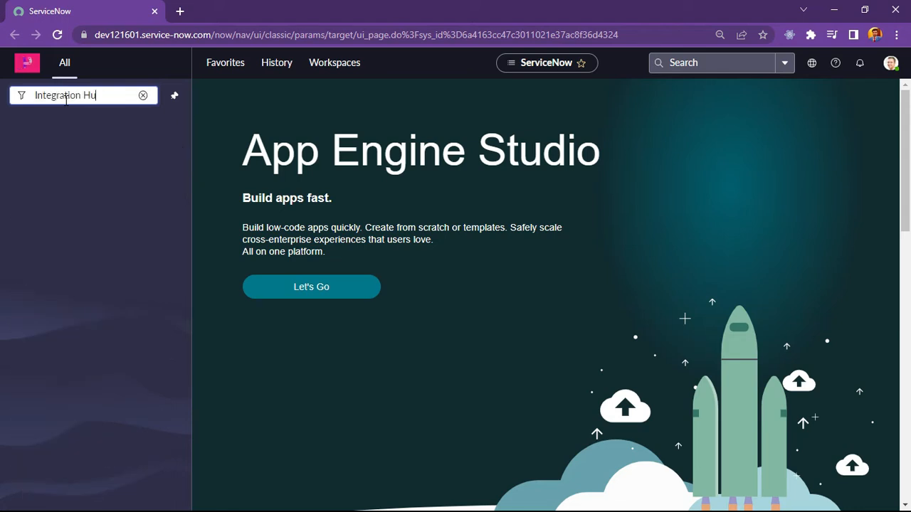
key(BackSpace)
key(BackSpace)
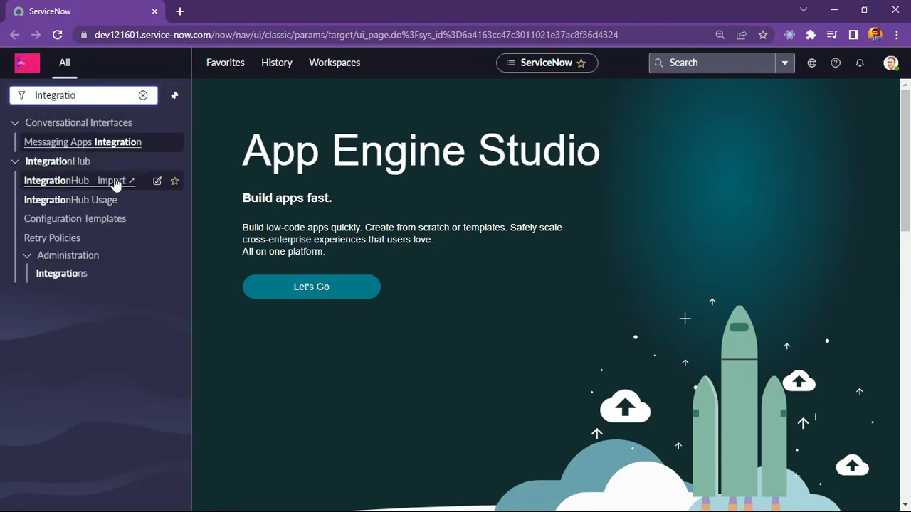
click(72, 182)
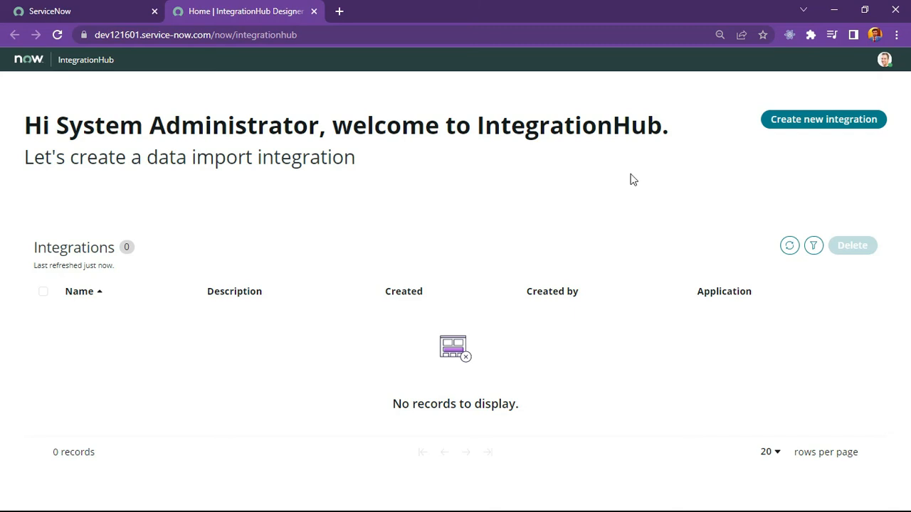
Create a data import integration in the Global application, using "LearnIt User Import with Excel" as both name and short description
click(822, 123)
click(323, 227)
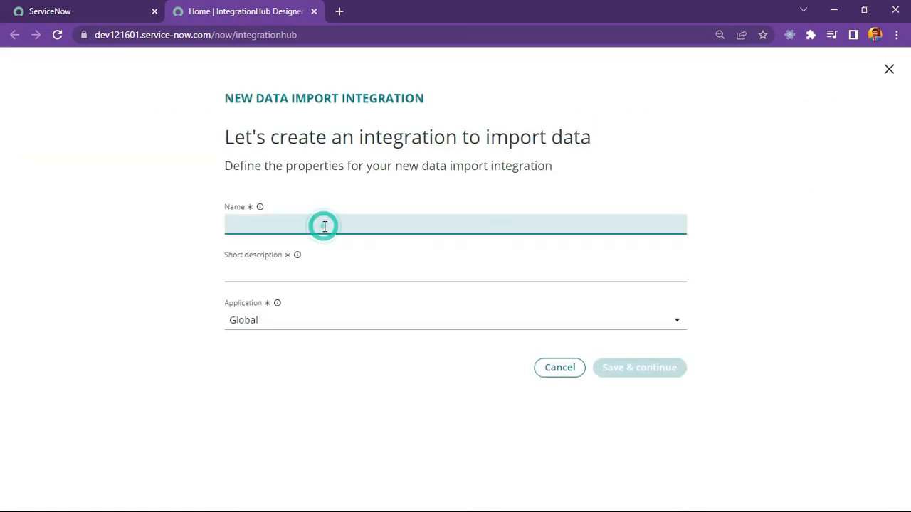
text(LearnIt User Import with Exce)
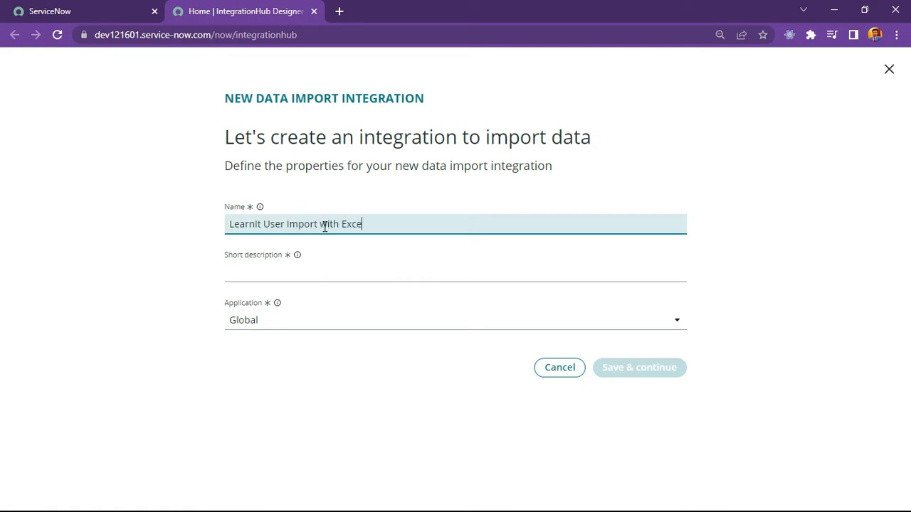
drag(379, 227, 208, 235)
key(ctrl+c)
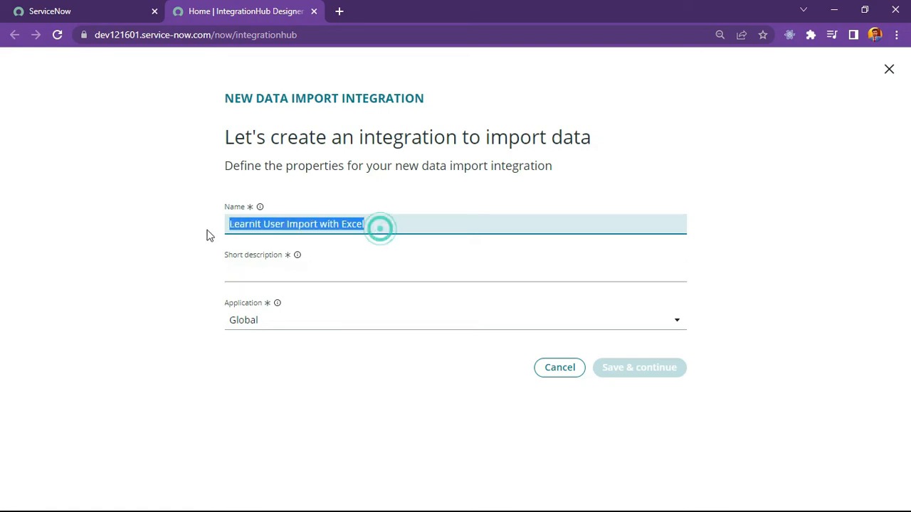
click(270, 272)
key(ctrl+v)
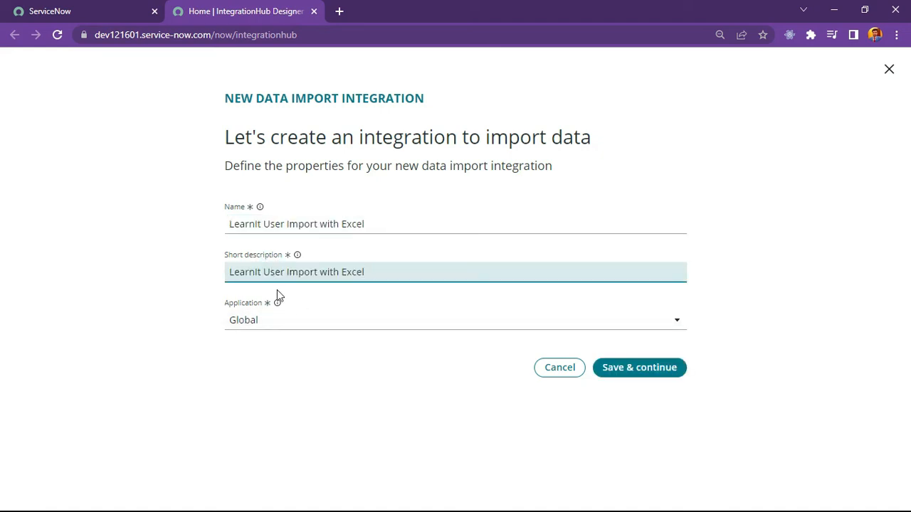
click(632, 379)
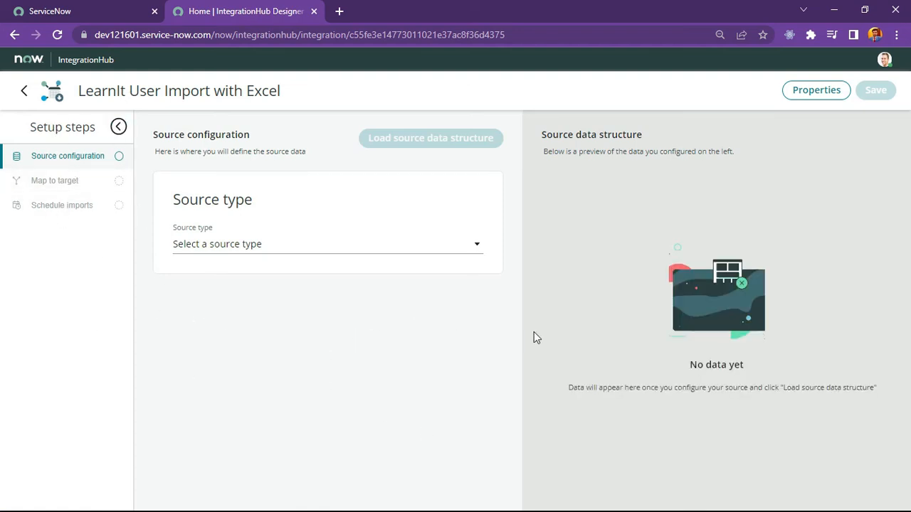
Set the integration's source type to an ad-hoc file in Excel (.xlsx/.xls) format
click(230, 247)
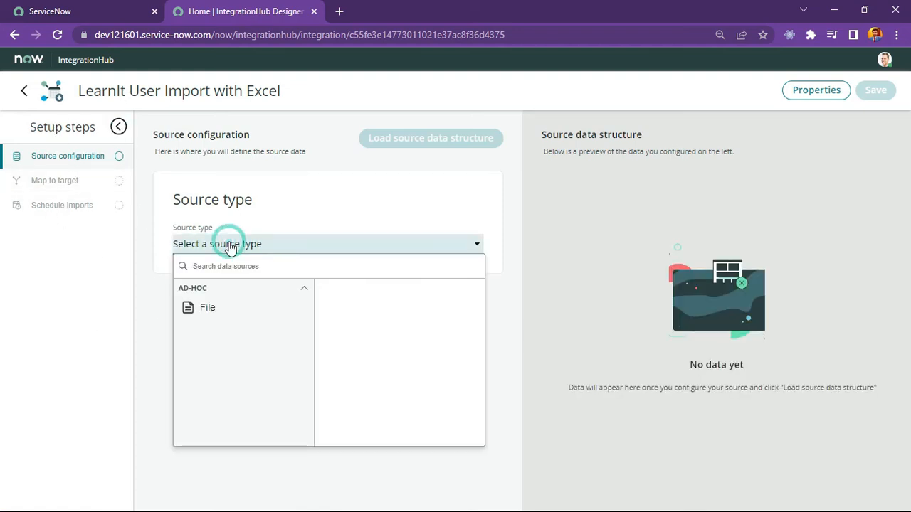
click(80, 289)
click(206, 249)
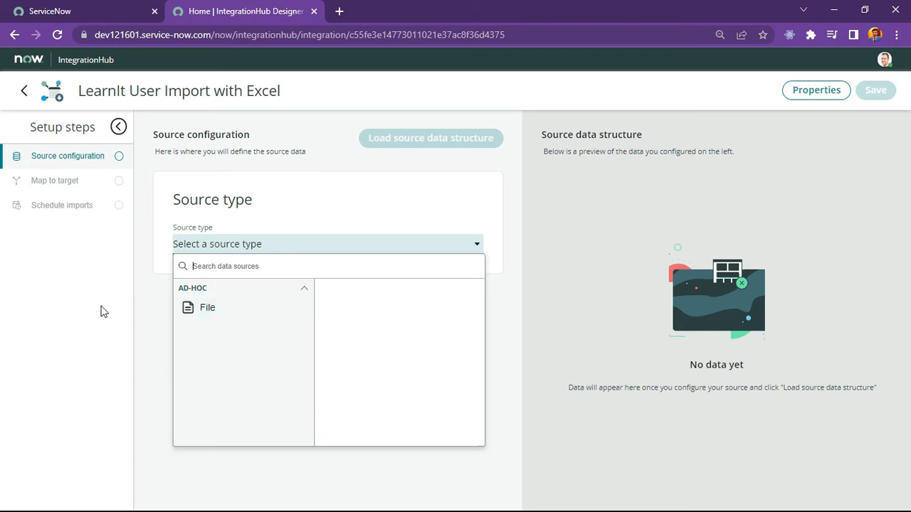
click(204, 313)
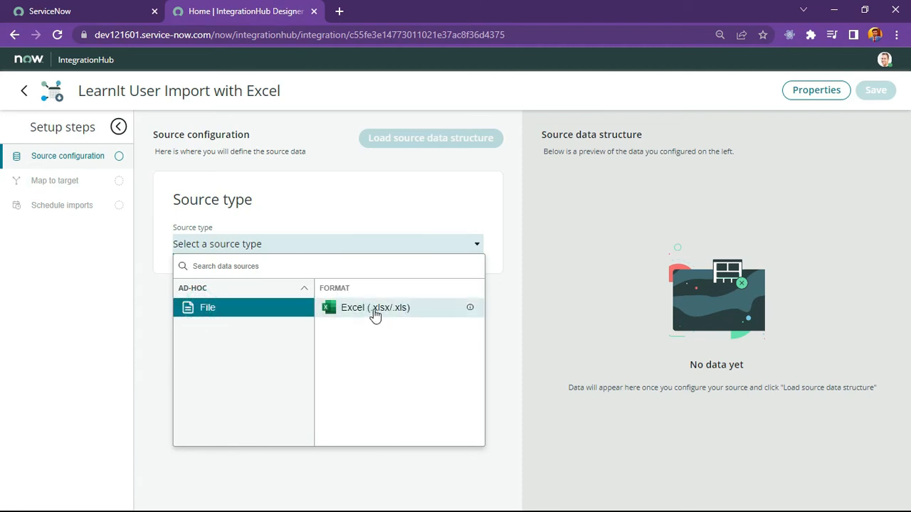
click(373, 311)
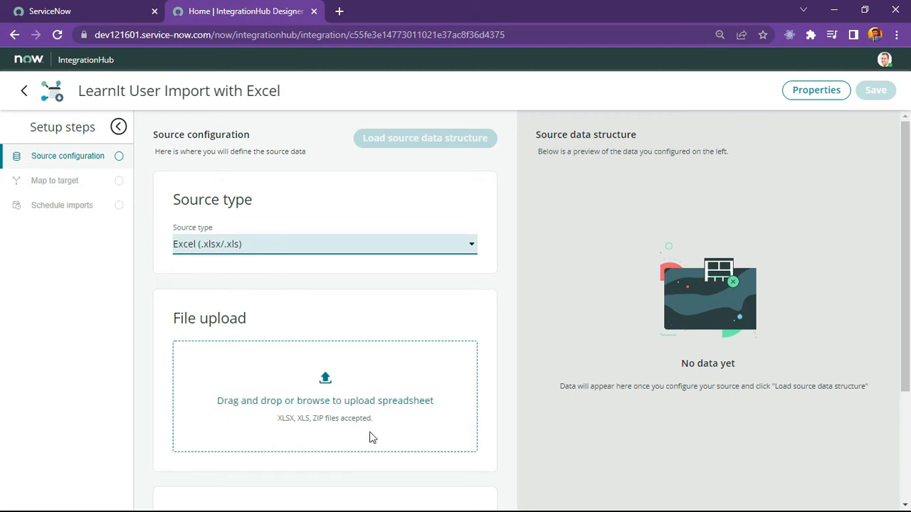
Upload the User spreadsheet from the Downloads folder as the source file
scroll(267, 398, down, 2)
scroll(268, 410, up, 2)
click(324, 402)
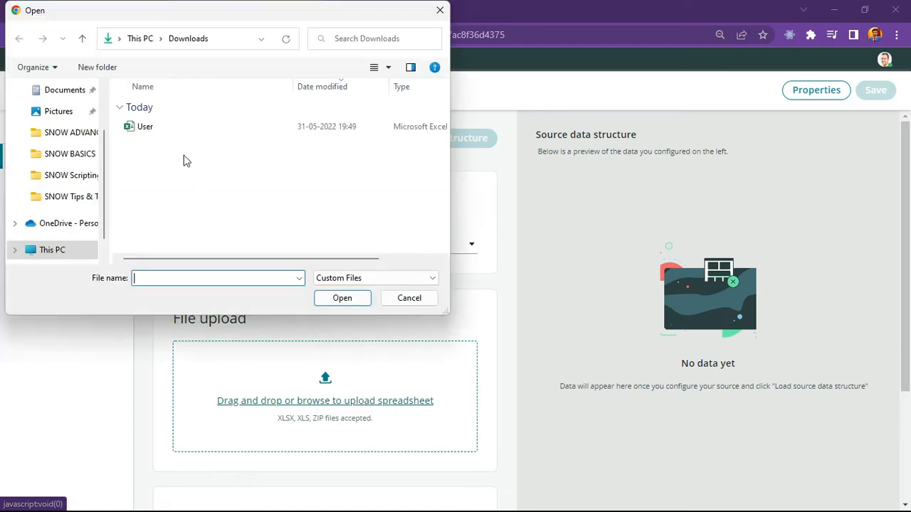
click(151, 127)
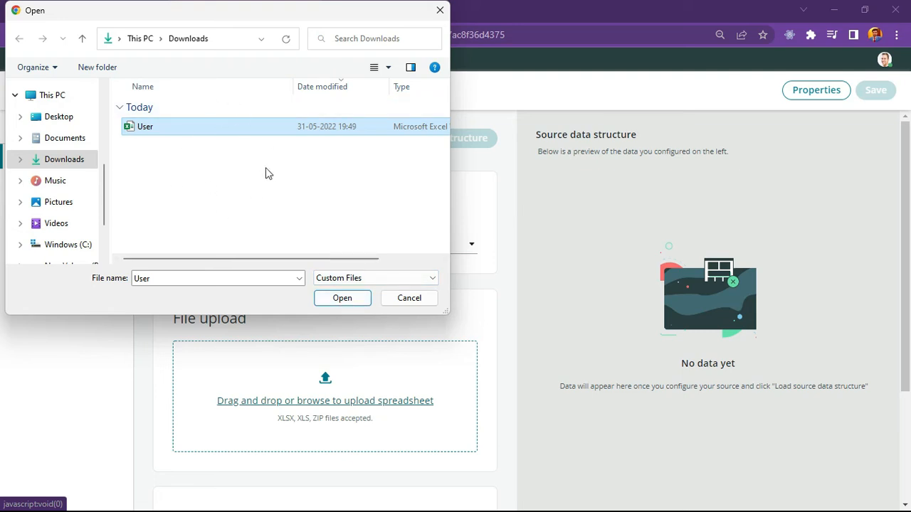
click(337, 299)
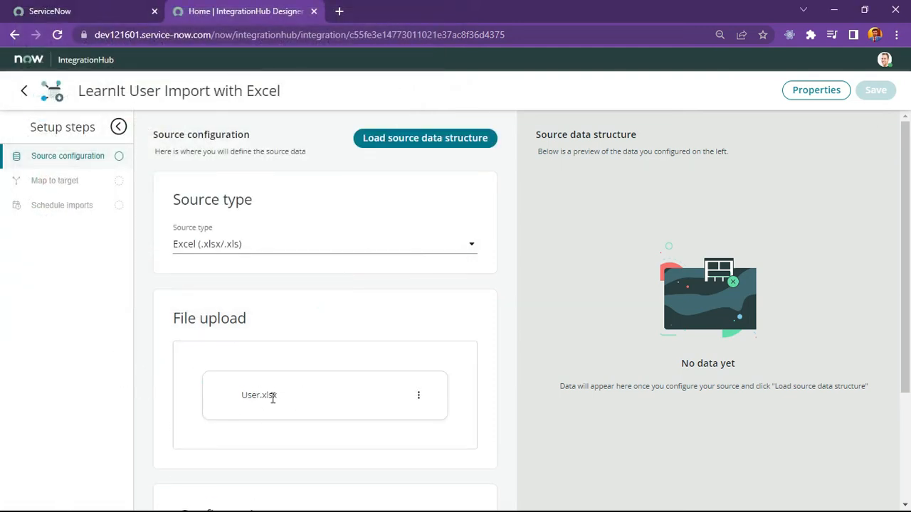
Set both the sheet number and the header row of the uploaded spreadsheet to 1
scroll(285, 384, down, 2)
click(353, 401)
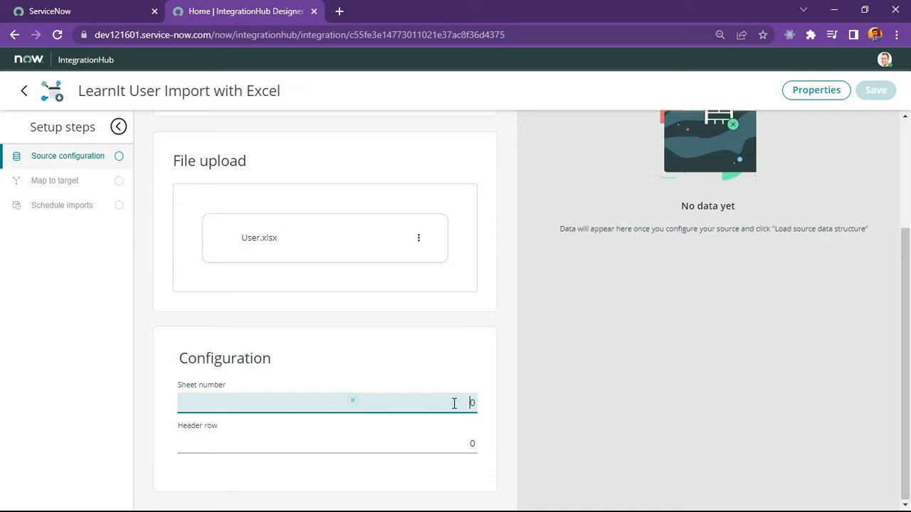
text(1)
key(Tab)
text(1)
scroll(574, 383, up, 3)
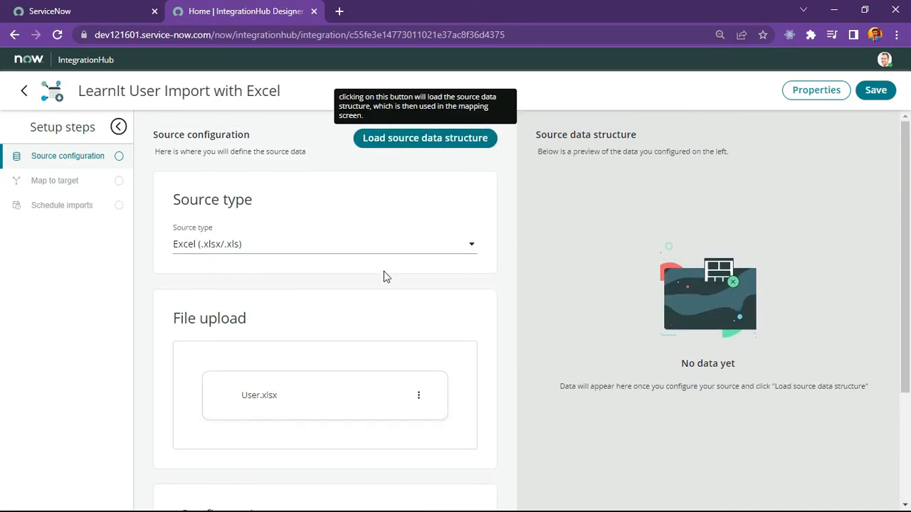
Load the source data structure from the spreadsheet and check the integration's properties without changing them
click(418, 147)
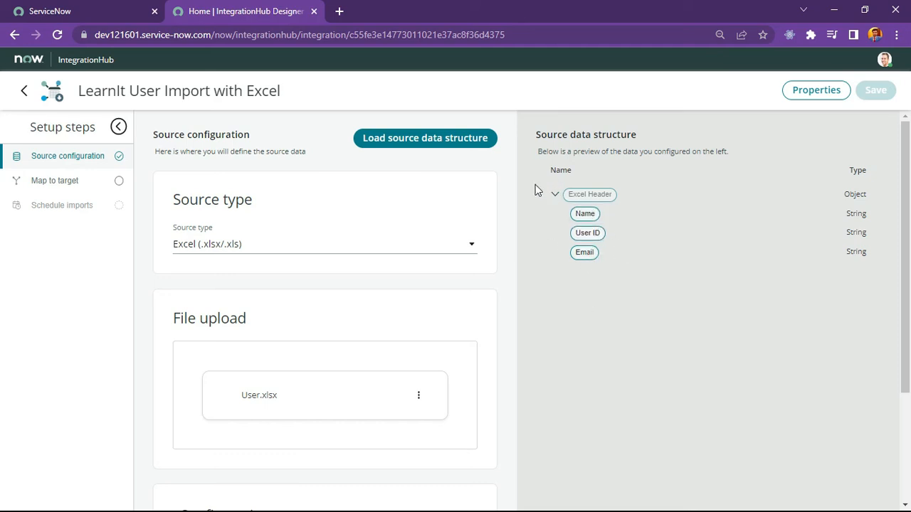
scroll(539, 270, down, 2)
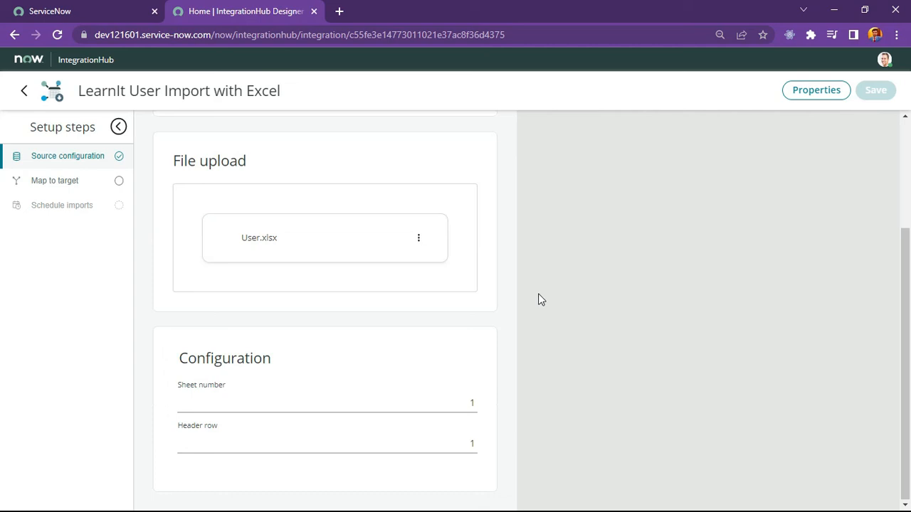
scroll(526, 292, up, 2)
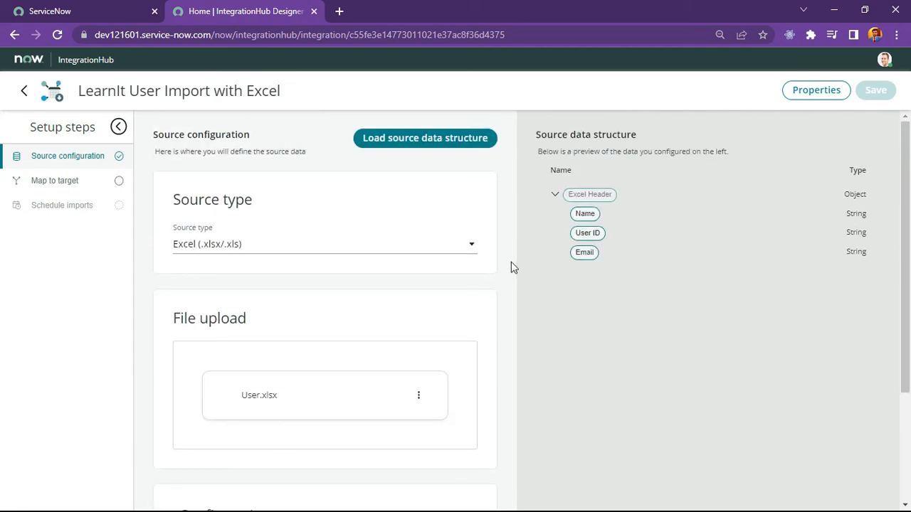
click(809, 93)
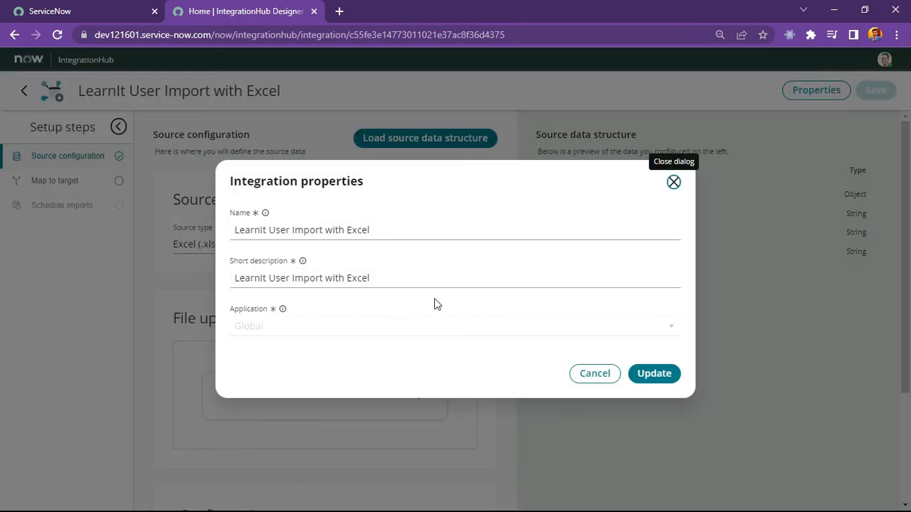
click(596, 375)
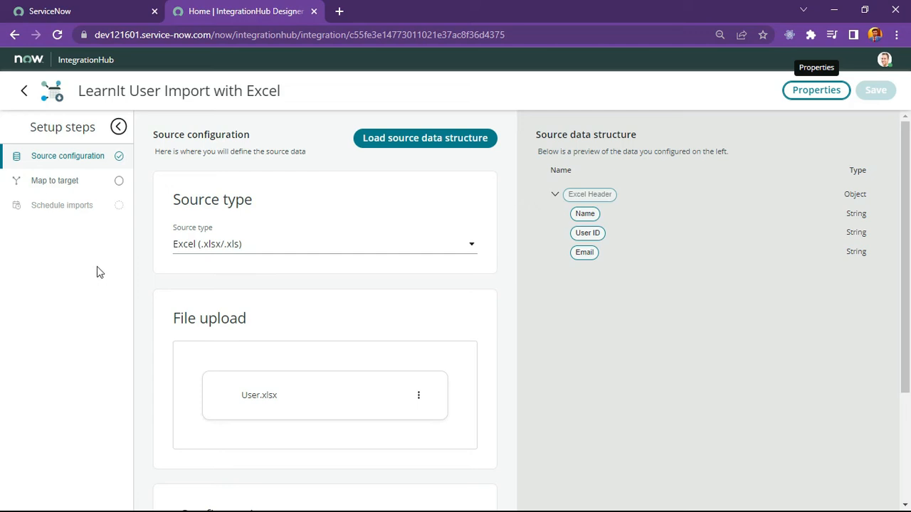
Add a target mapping to the User [sys_user] table, keeping the table's business rules running during import
click(84, 186)
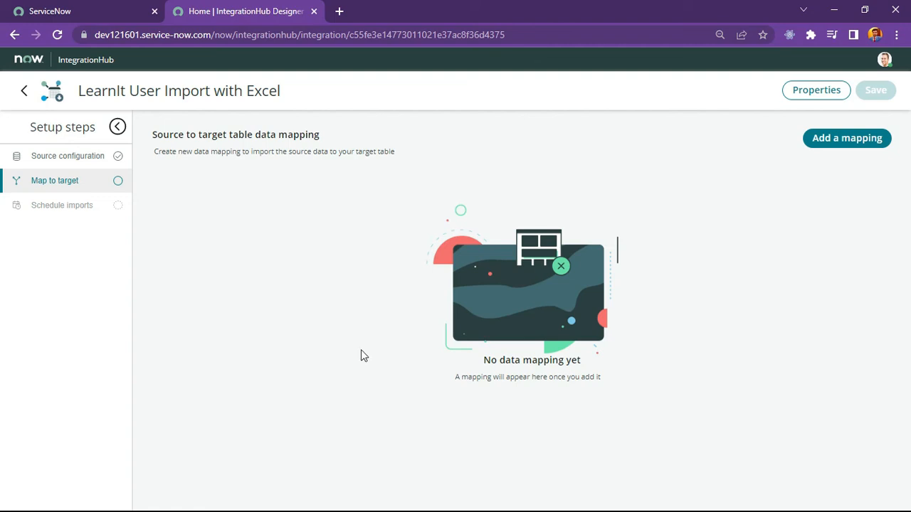
click(846, 139)
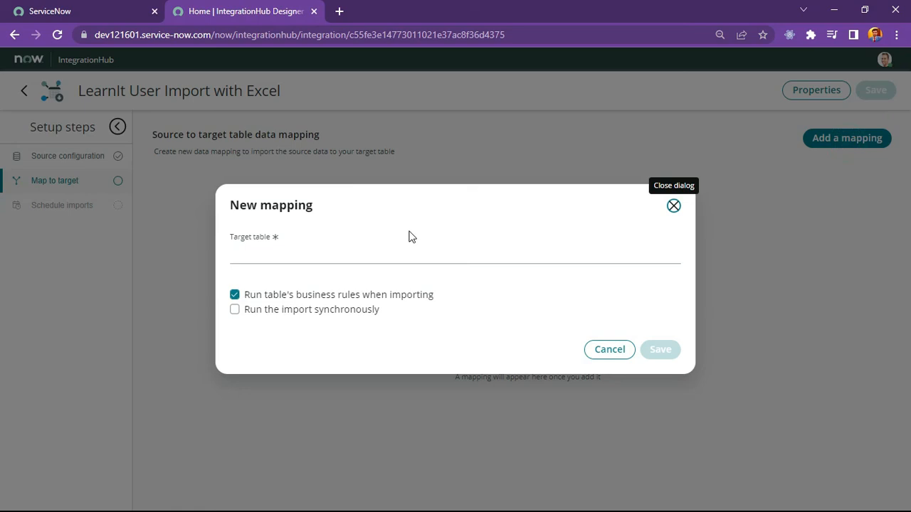
click(328, 254)
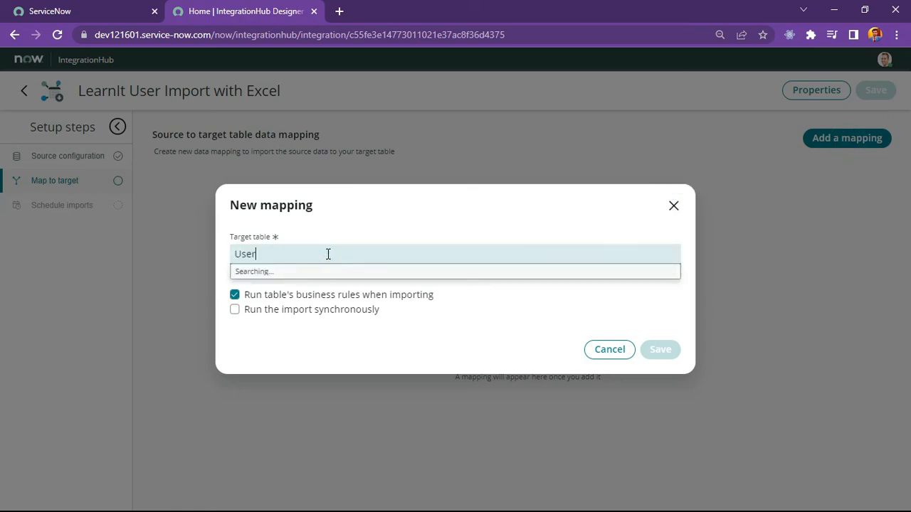
key(Down)
key(Down)
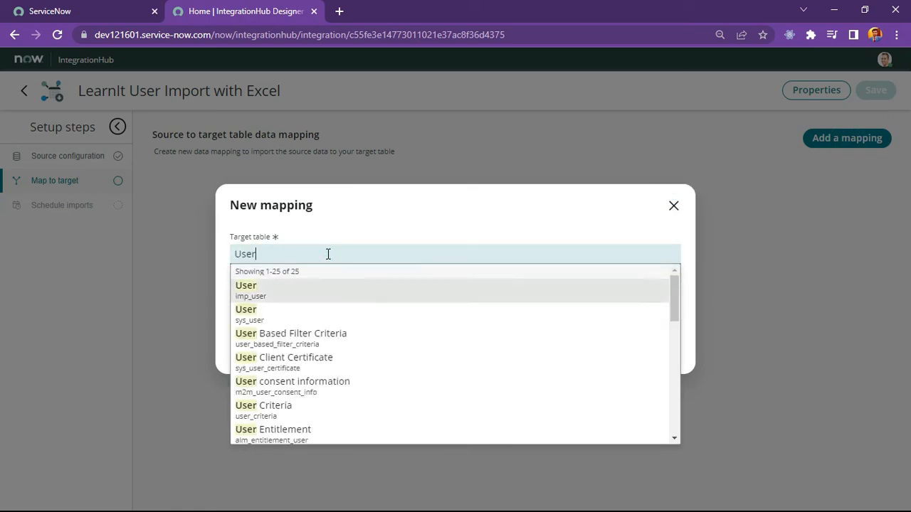
key(Return)
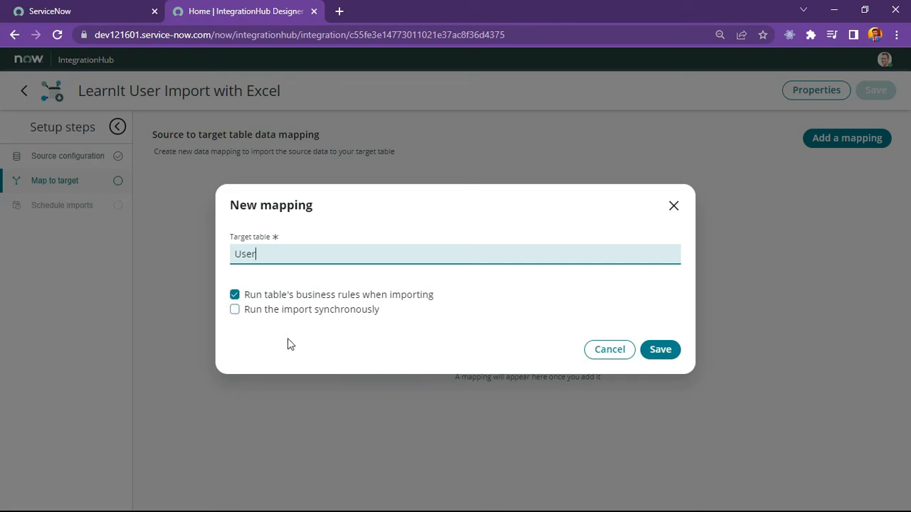
click(660, 349)
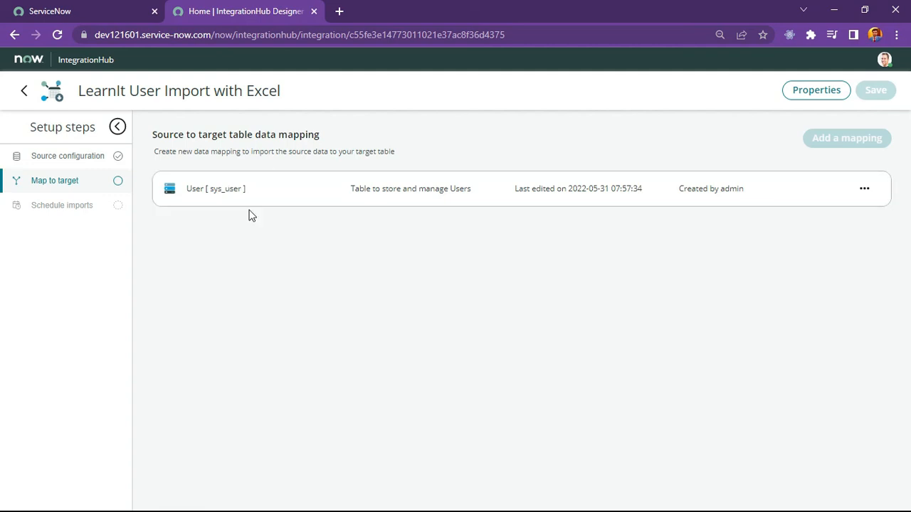
Open the User [sys_user] mapping and look through its source columns and available target fields
click(479, 197)
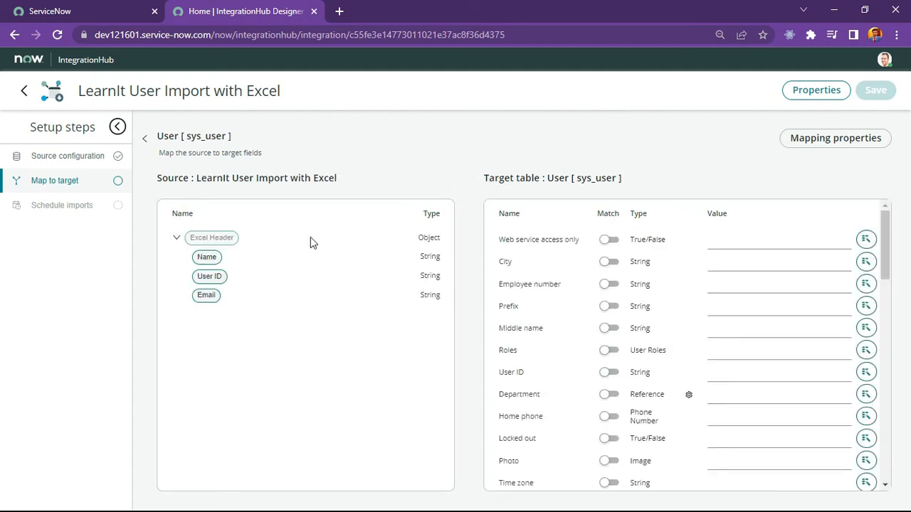
drag(168, 217, 261, 338)
click(328, 315)
scroll(767, 349, down, 1)
scroll(790, 359, up, 1)
scroll(626, 400, down, 2)
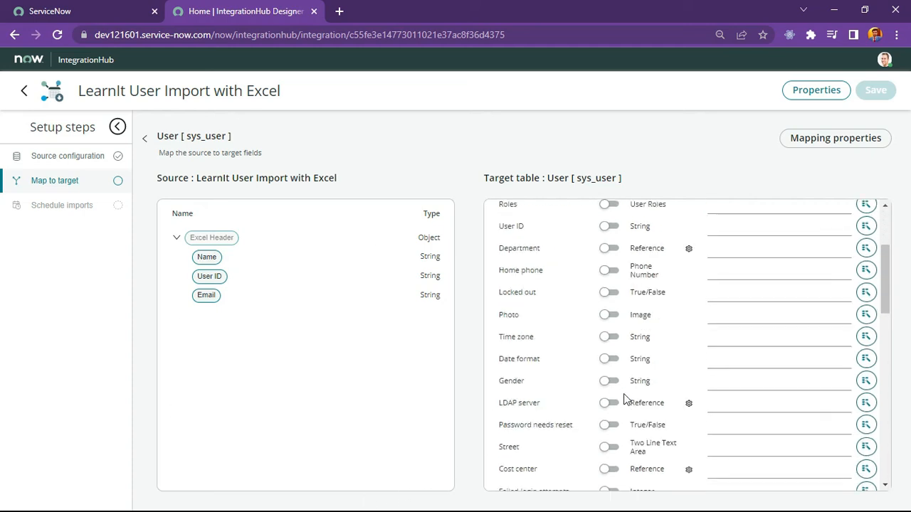
scroll(623, 399, down, 2)
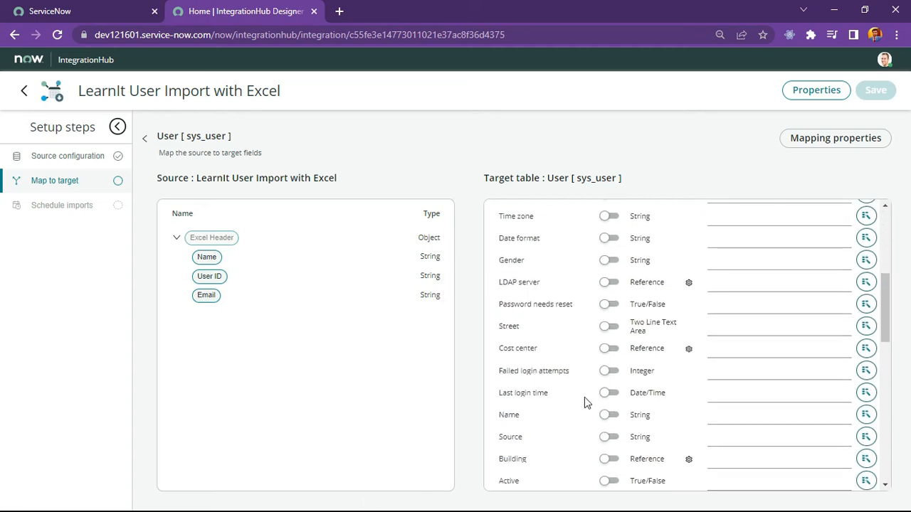
scroll(584, 397, up, 4)
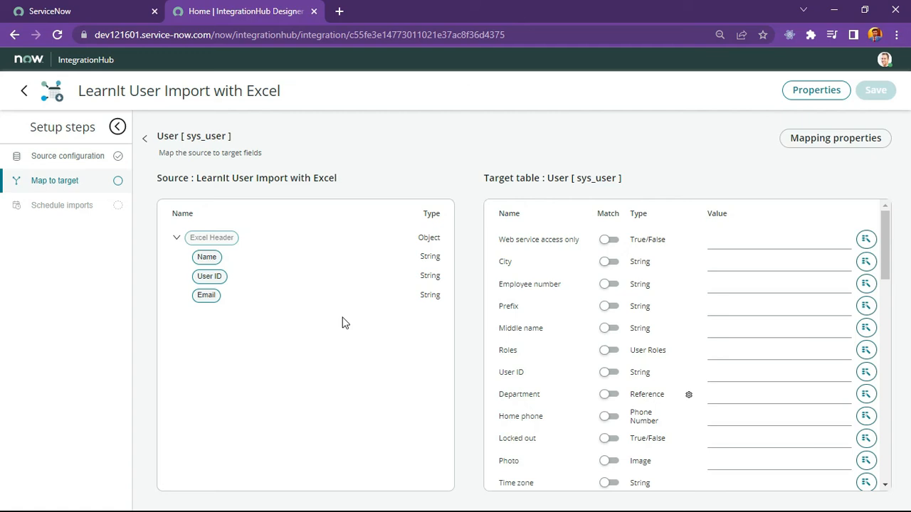
Map the source Name column to the Name field of the User table
scroll(661, 322, down, 2)
scroll(662, 321, up, 2)
scroll(630, 370, down, 3)
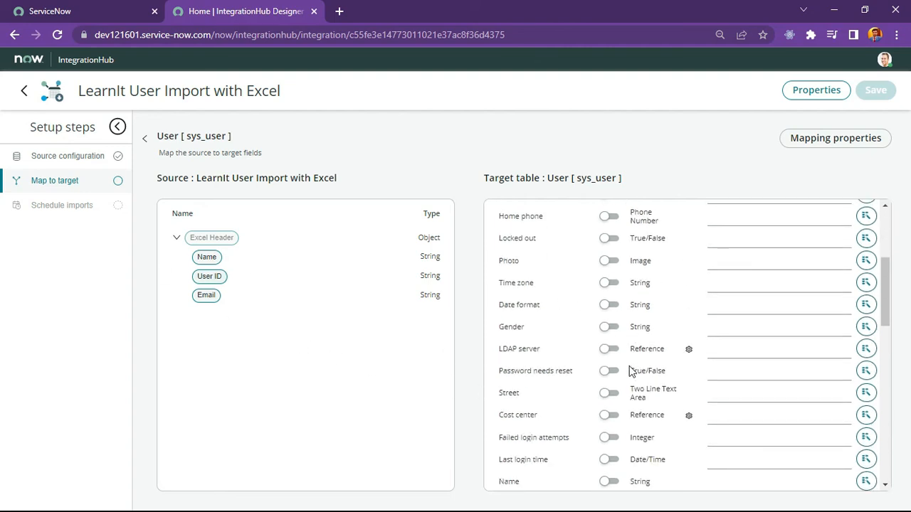
scroll(629, 365, down, 2)
drag(208, 263, 738, 359)
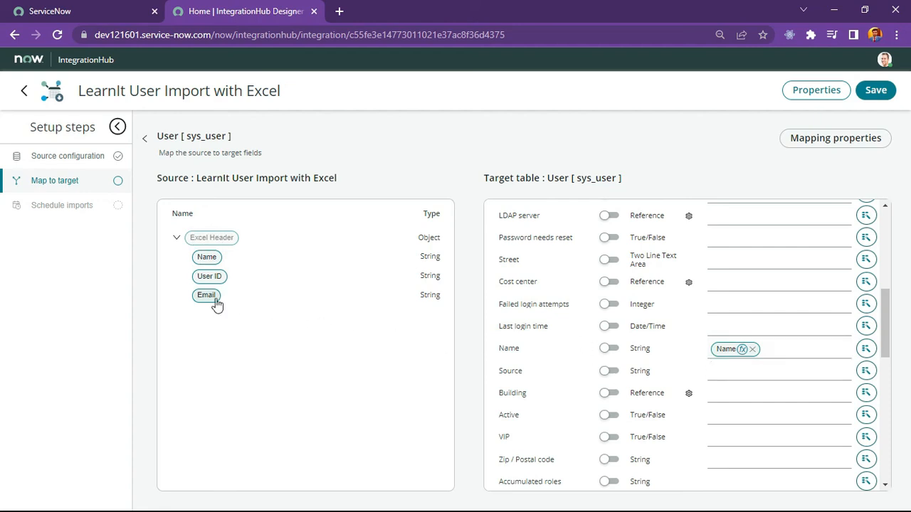
Map the source User ID column to the User ID field of the User table
scroll(573, 432, down, 4)
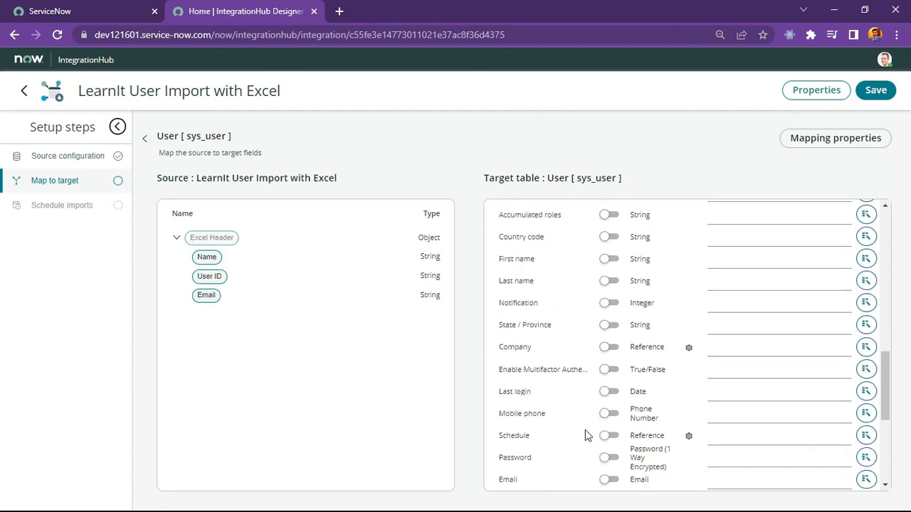
scroll(584, 435, down, 4)
scroll(585, 435, up, 3)
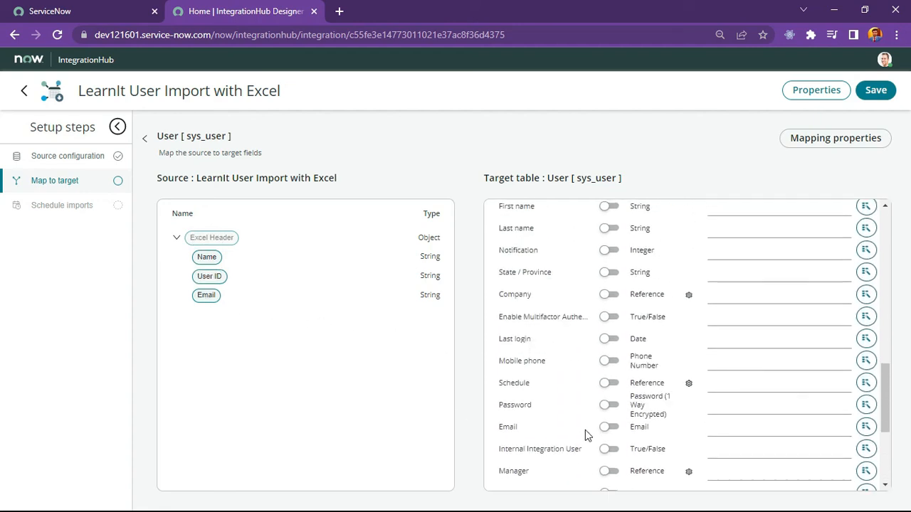
scroll(585, 435, up, 4)
scroll(585, 435, up, 4)
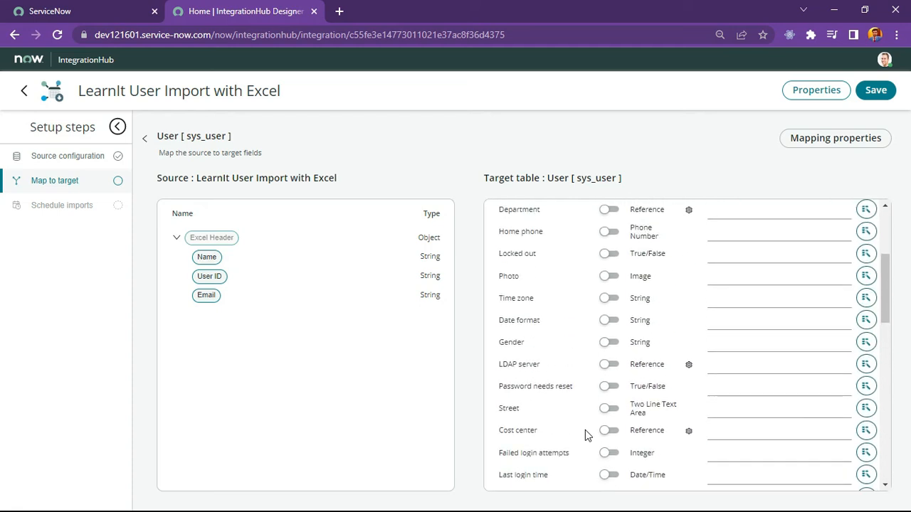
drag(209, 278, 740, 383)
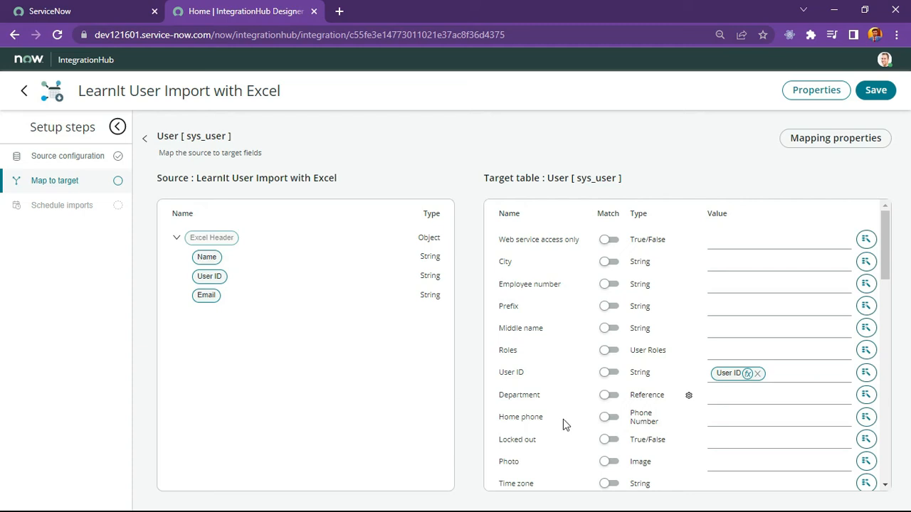
Map the source Email column to the Email field of the User table
scroll(562, 419, down, 4)
scroll(563, 419, down, 5)
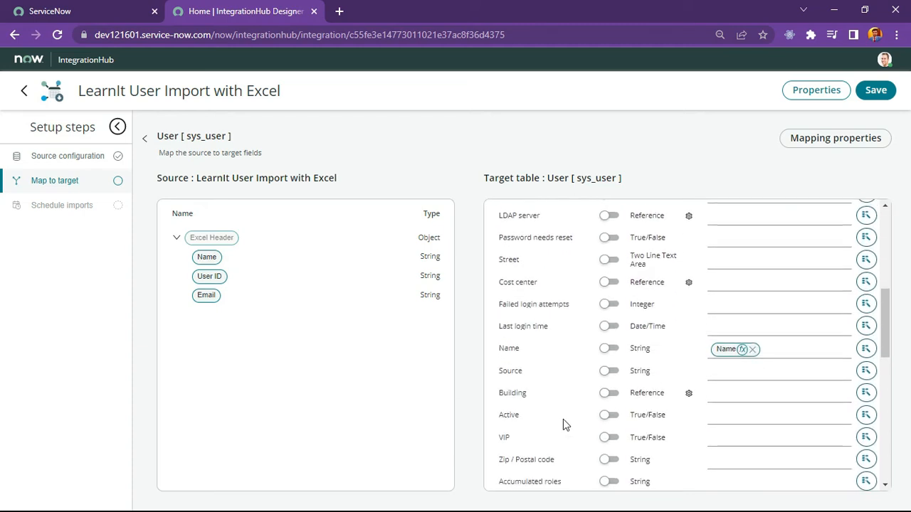
scroll(563, 419, down, 1)
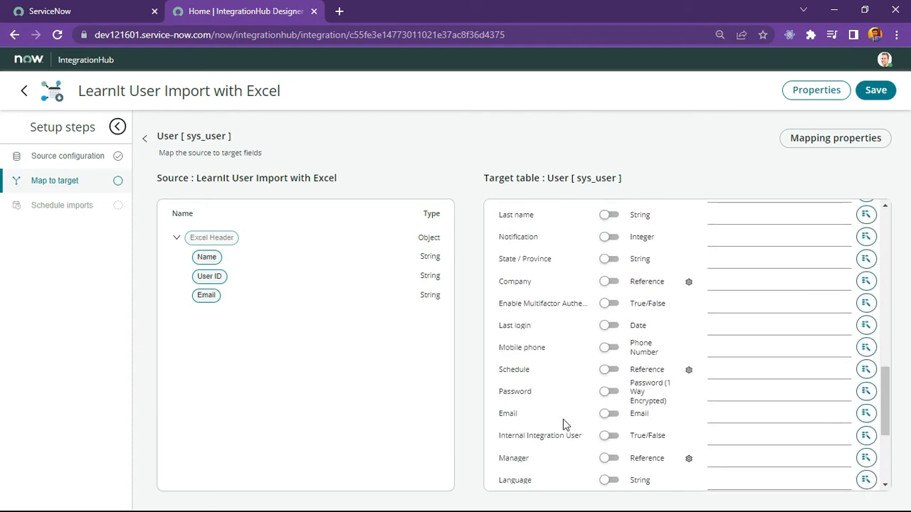
drag(213, 298, 752, 417)
Turn on Match for the target Email field so existing user records are matched by email
scroll(625, 395, up, 5)
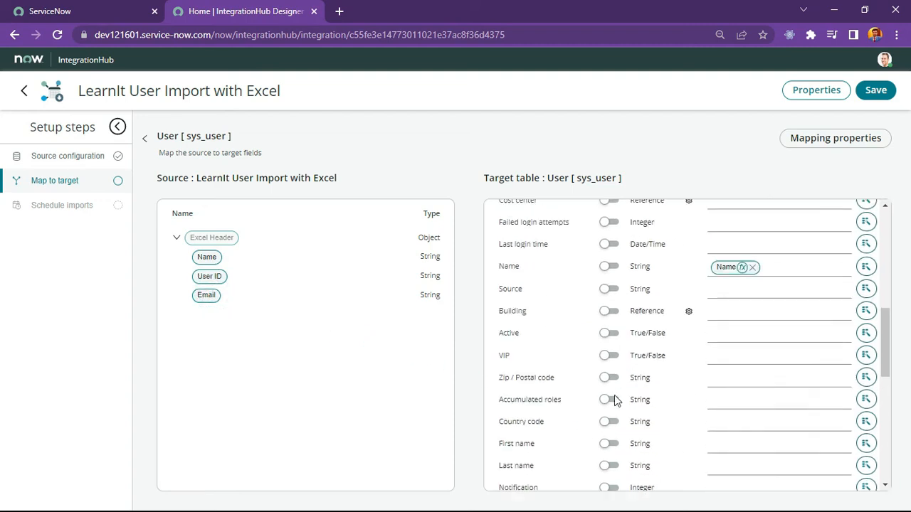
scroll(617, 382, up, 3)
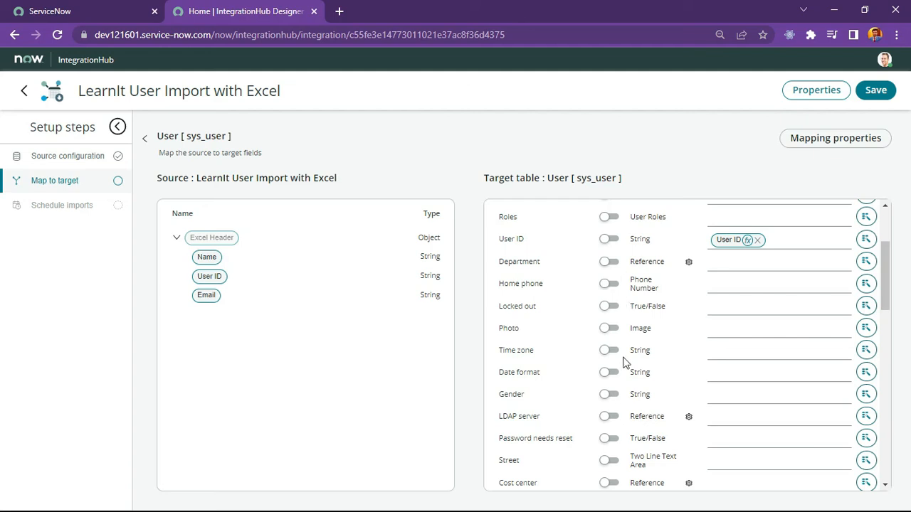
scroll(644, 363, up, 1)
scroll(557, 393, up, 1)
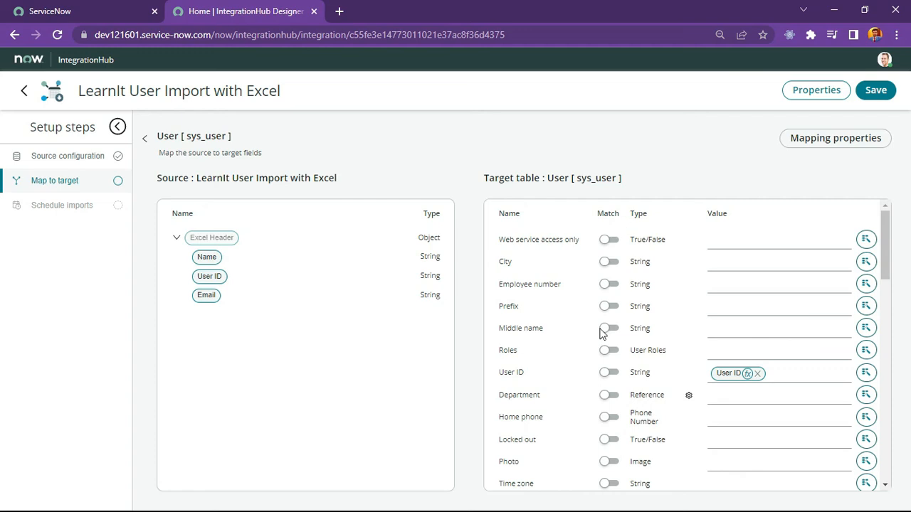
scroll(602, 333, down, 8)
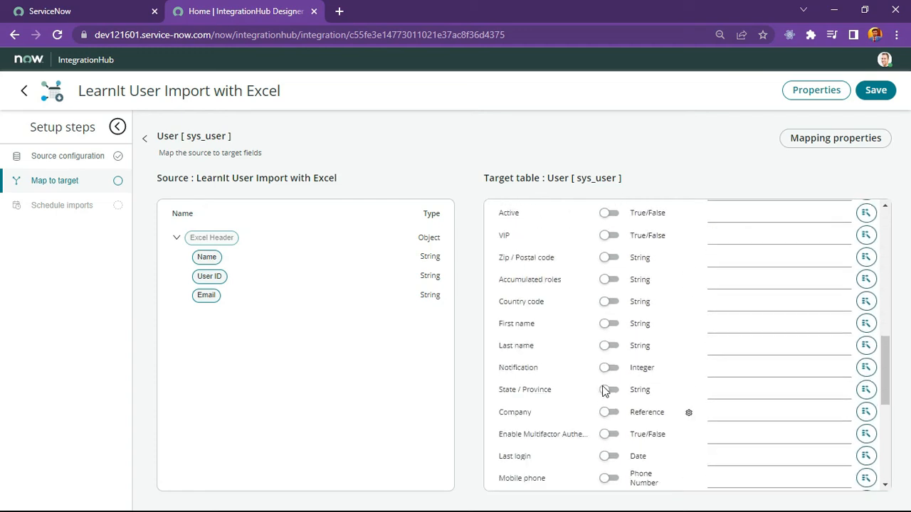
scroll(602, 391, down, 3)
click(609, 348)
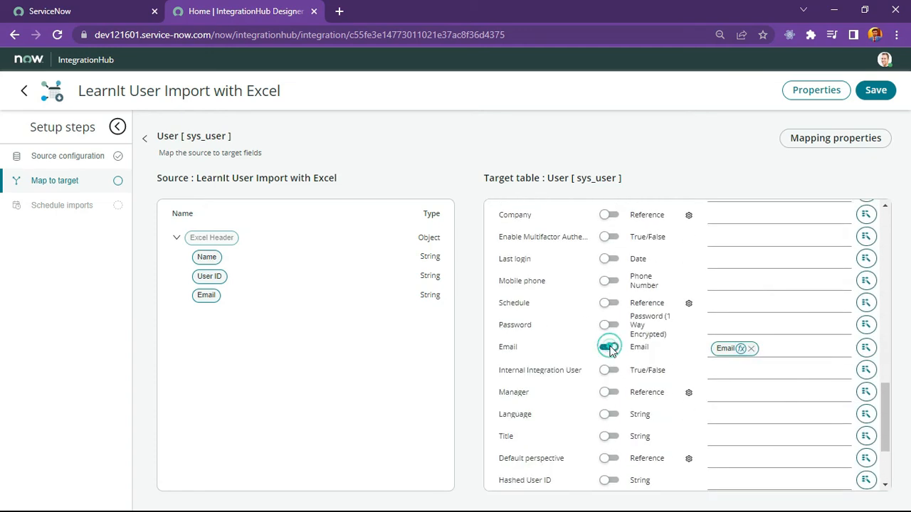
Review the Match settings across the target fields, checking the mapped User ID and Email rows
scroll(576, 332, up, 10)
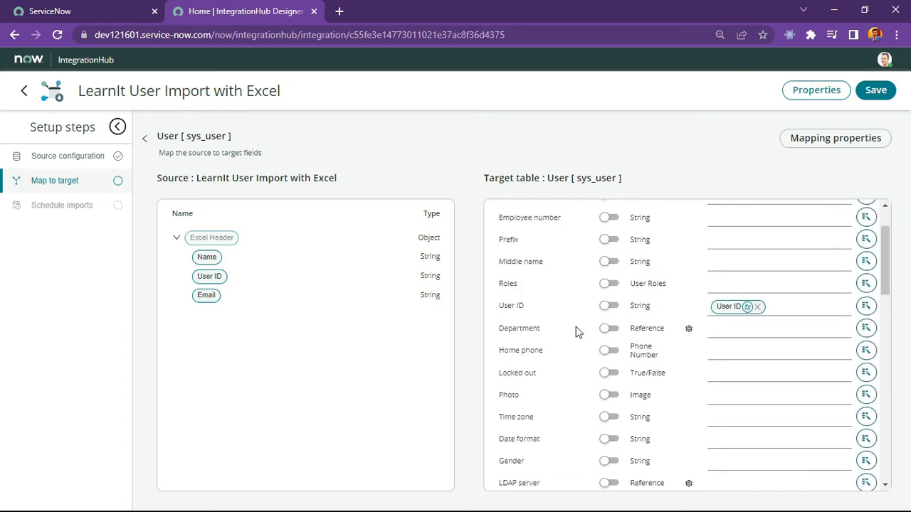
scroll(577, 331, up, 3)
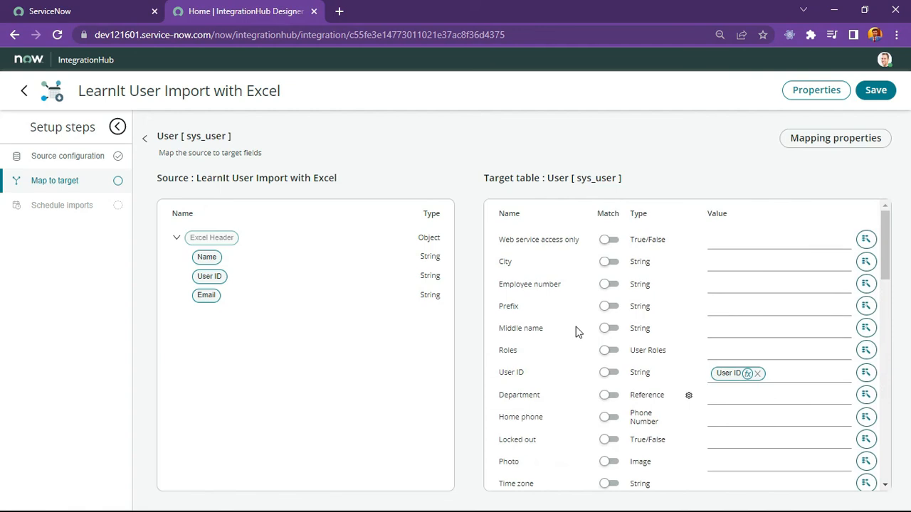
drag(598, 217, 633, 219)
click(610, 225)
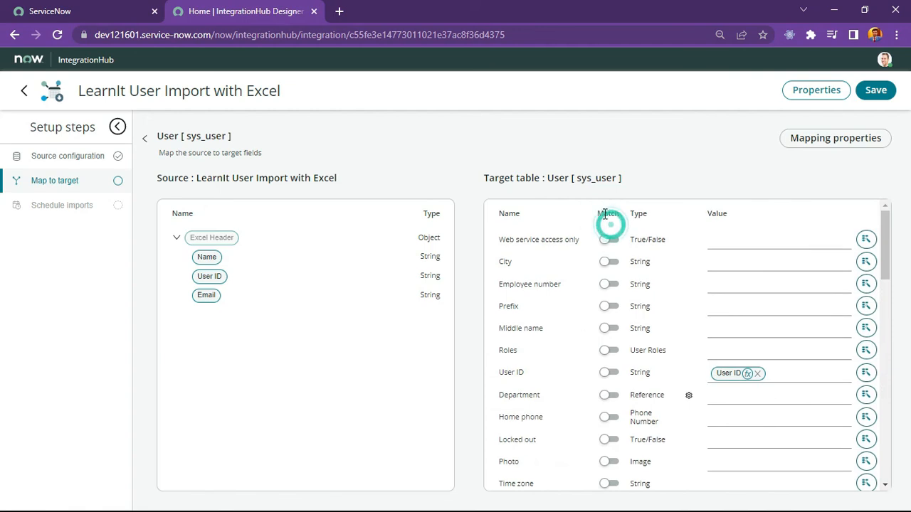
scroll(620, 329, down, 5)
scroll(622, 344, down, 6)
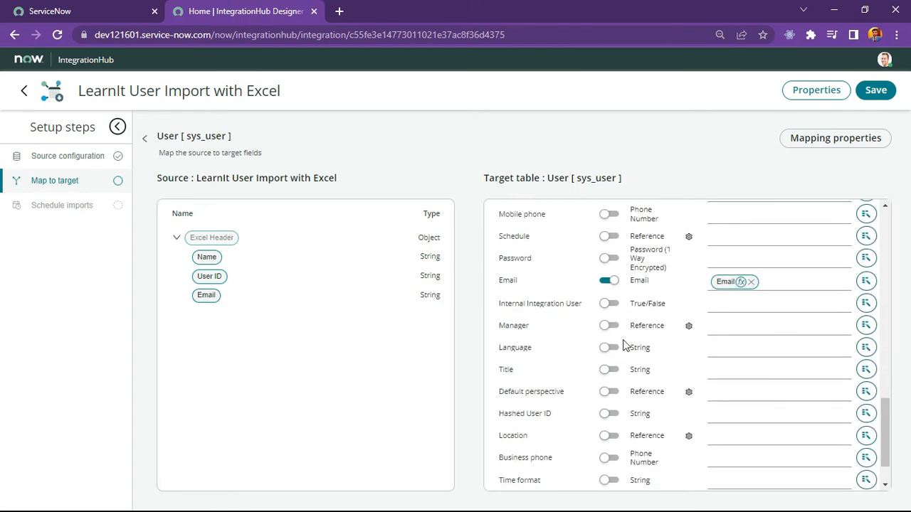
double_click(516, 281)
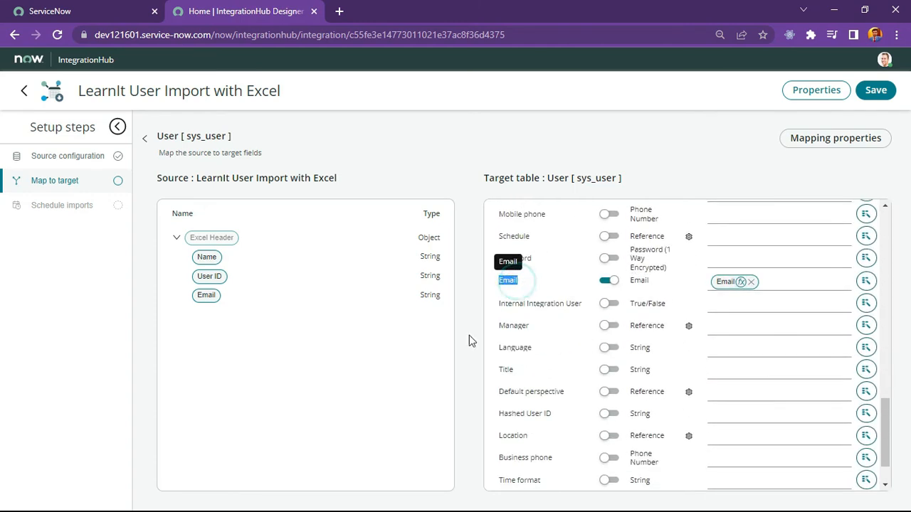
click(465, 406)
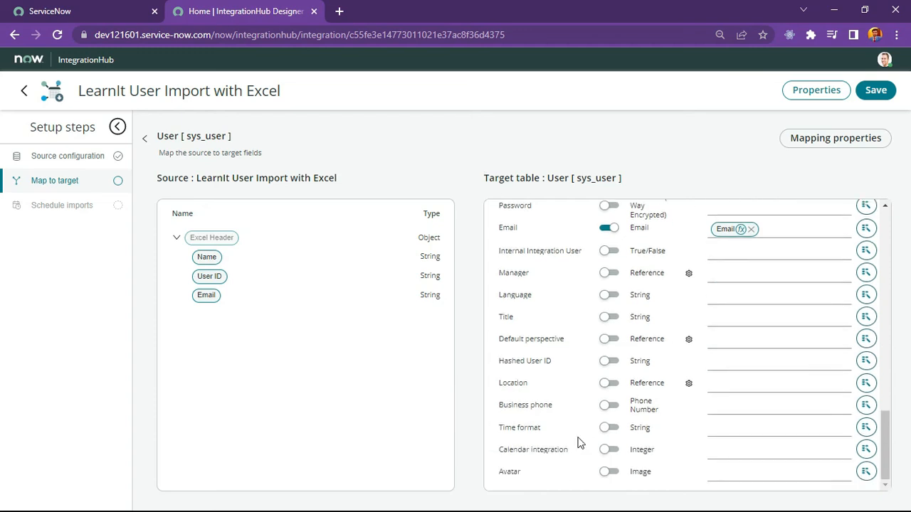
Save the User table field mapping and check the mapped target fields
scroll(594, 437, up, 10)
click(875, 90)
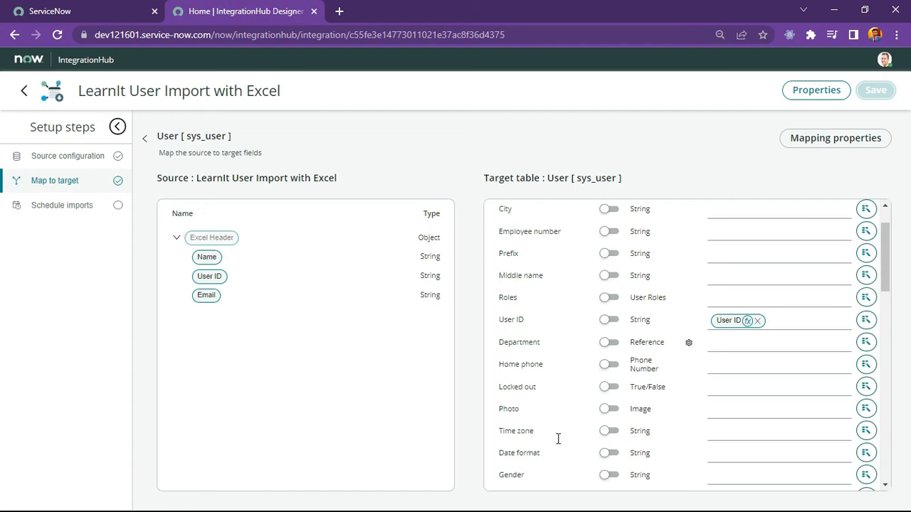
scroll(527, 347, down, 3)
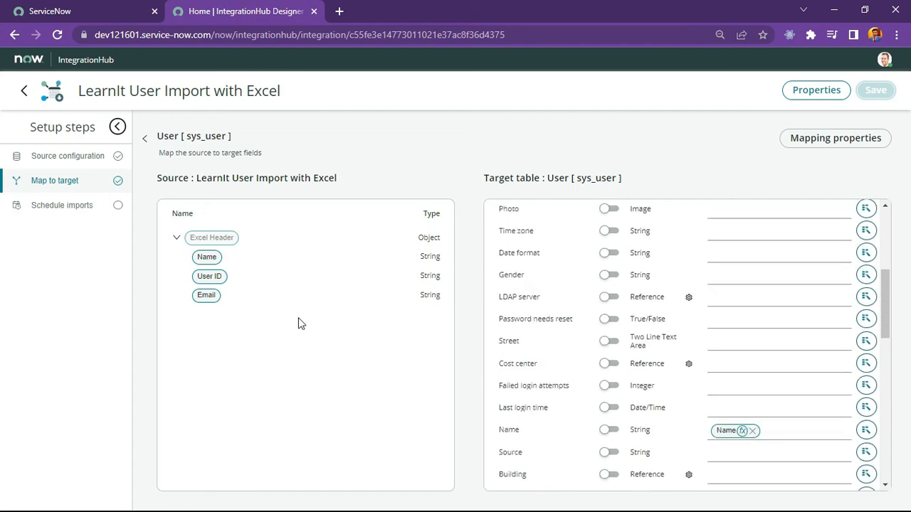
Run the import from the Schedule imports setup step and refresh the list of executions
click(56, 204)
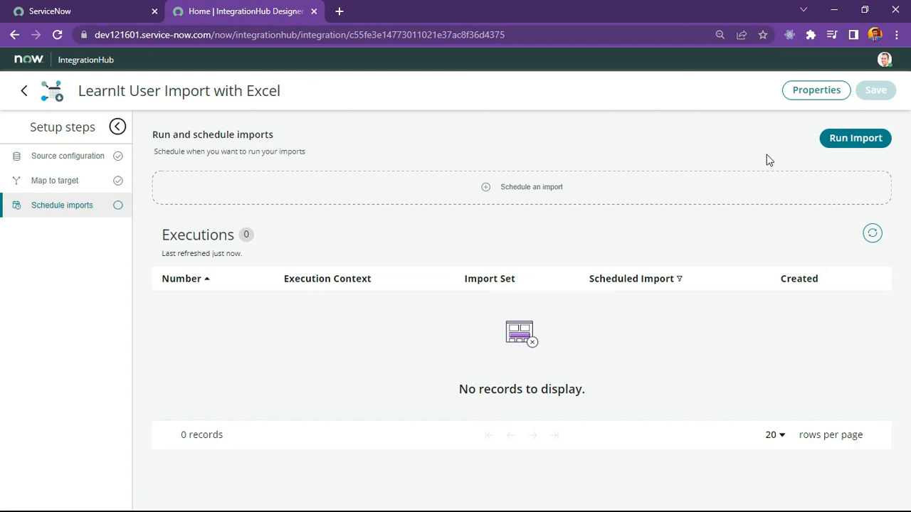
click(850, 142)
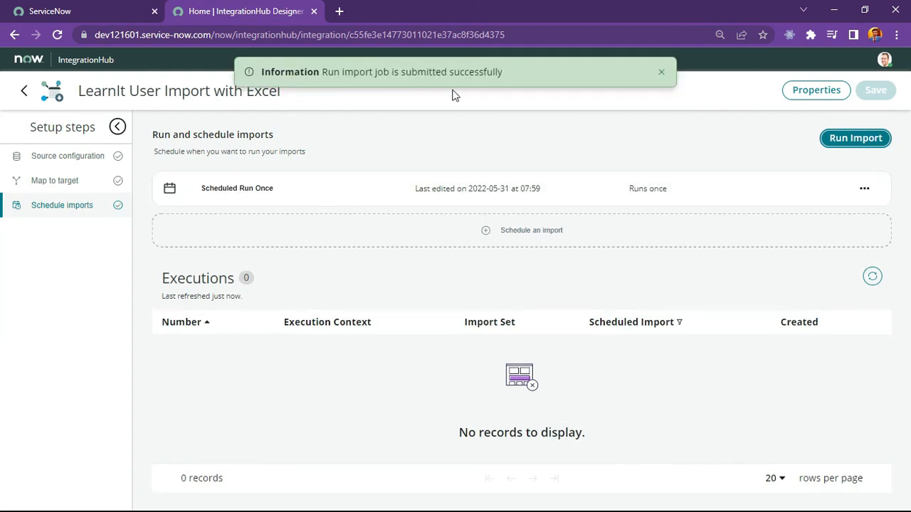
click(661, 73)
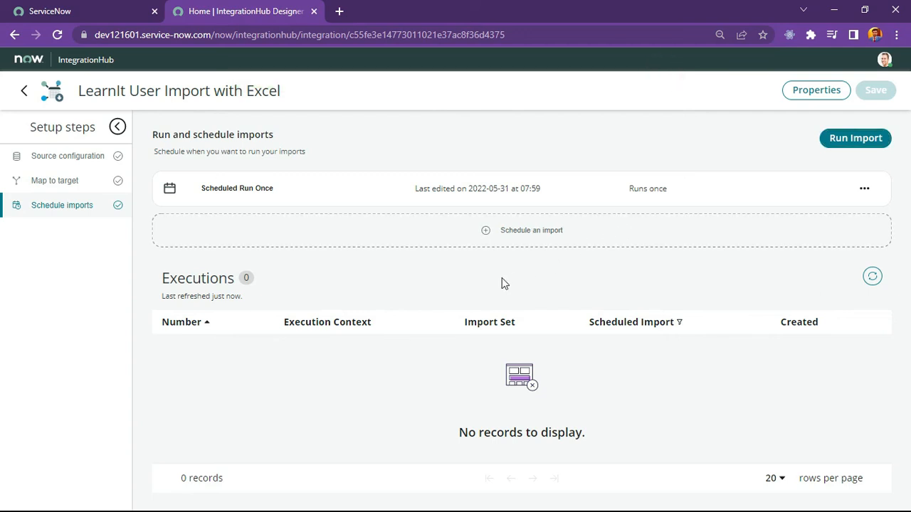
click(873, 279)
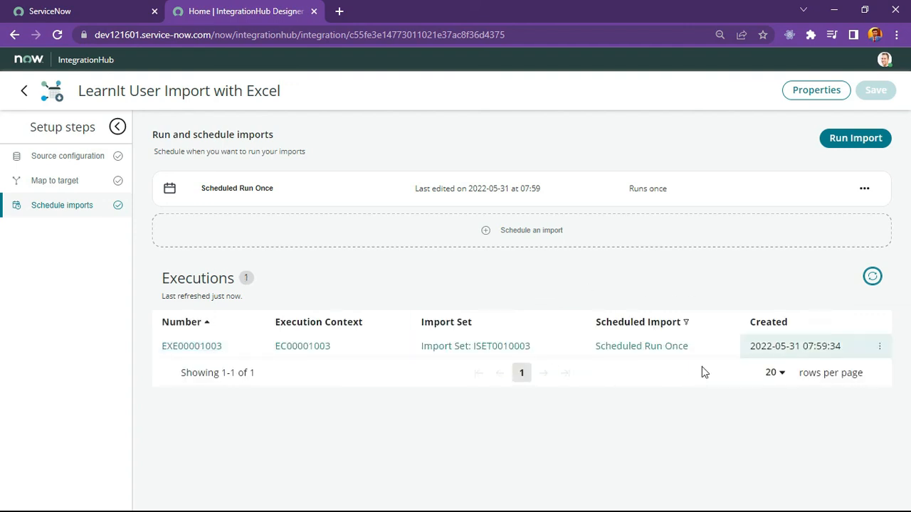
Open the import's execution record and examine its status, imported, pending, processed, skipped and error figures, and import set rows
click(192, 347)
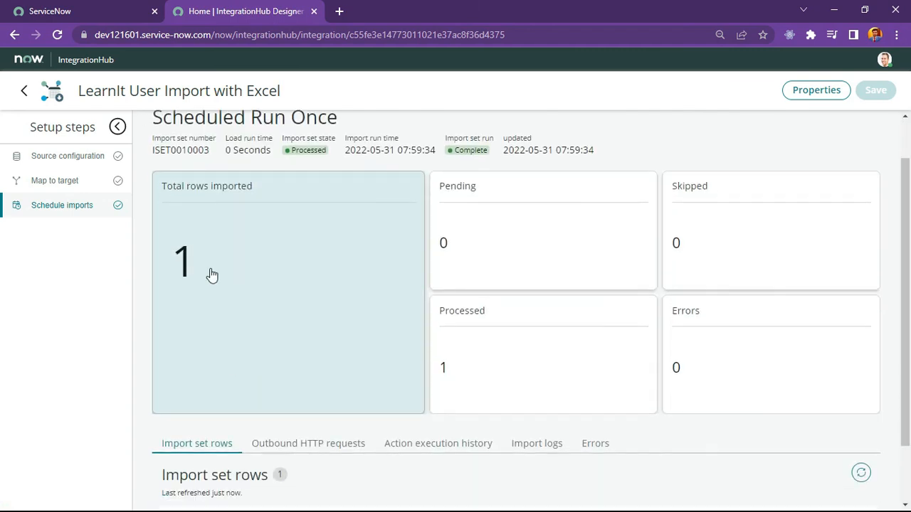
scroll(213, 278, down, 2)
scroll(218, 270, up, 2)
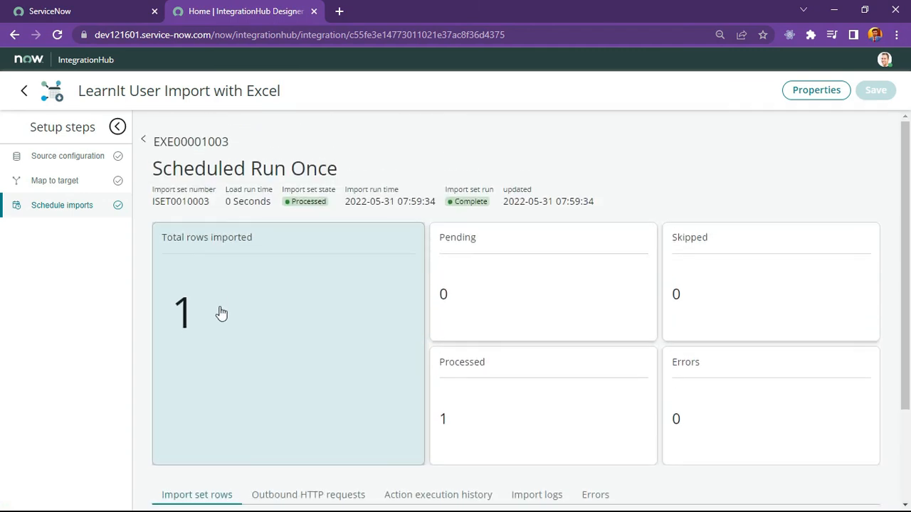
scroll(181, 324, down, 2)
scroll(185, 291, up, 2)
scroll(341, 346, down, 1)
scroll(314, 346, down, 1)
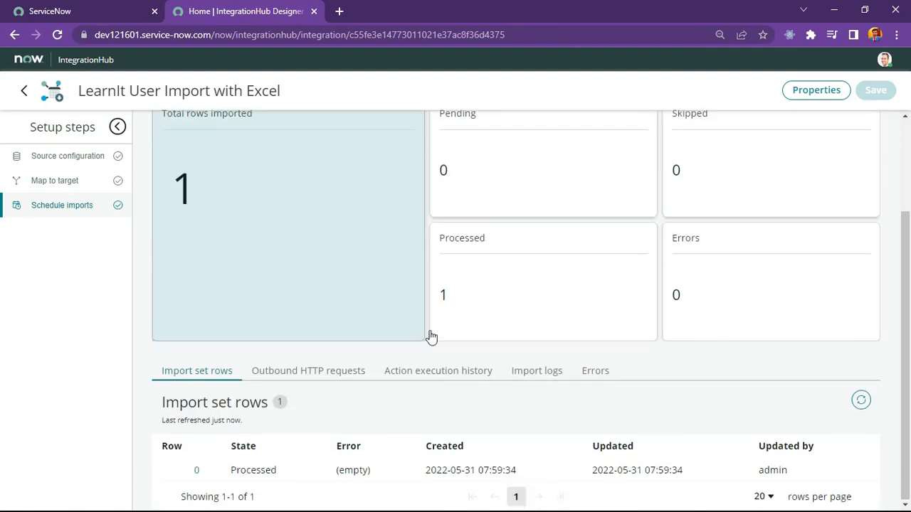
scroll(448, 306, up, 2)
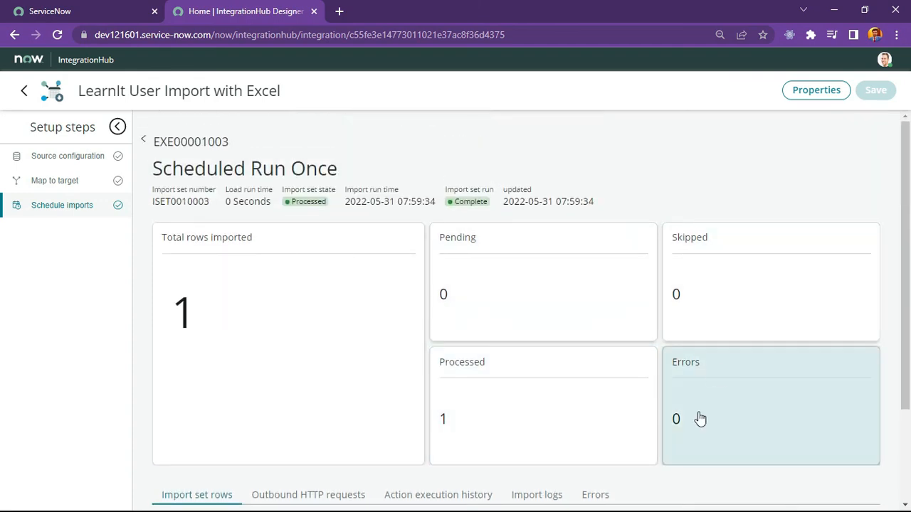
scroll(697, 417, down, 2)
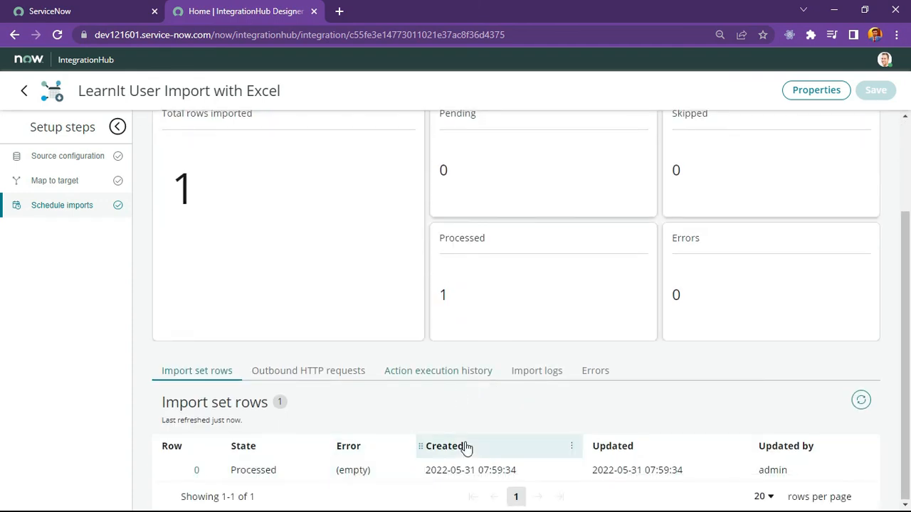
scroll(348, 348, up, 2)
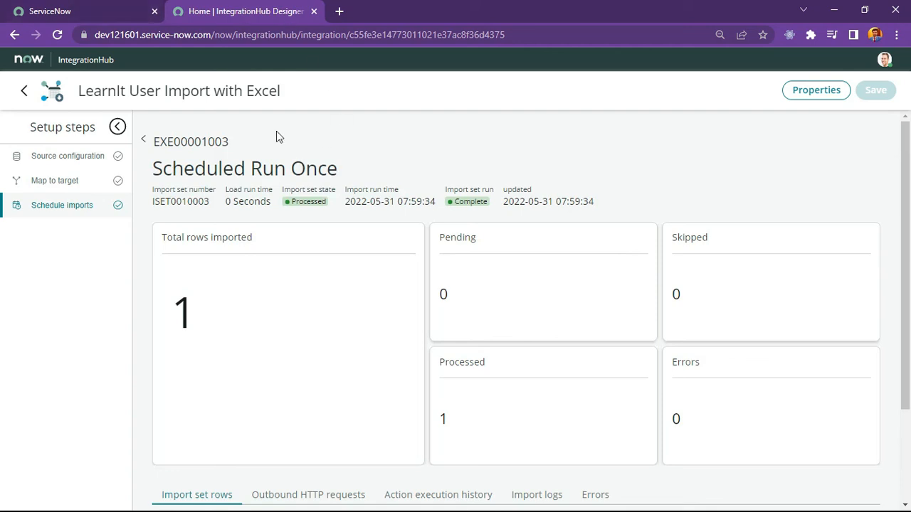
Find the User Administration users list in the ServiceNow navigator by filtering for "users", and examine the most recently updated record
click(130, 8)
click(83, 100)
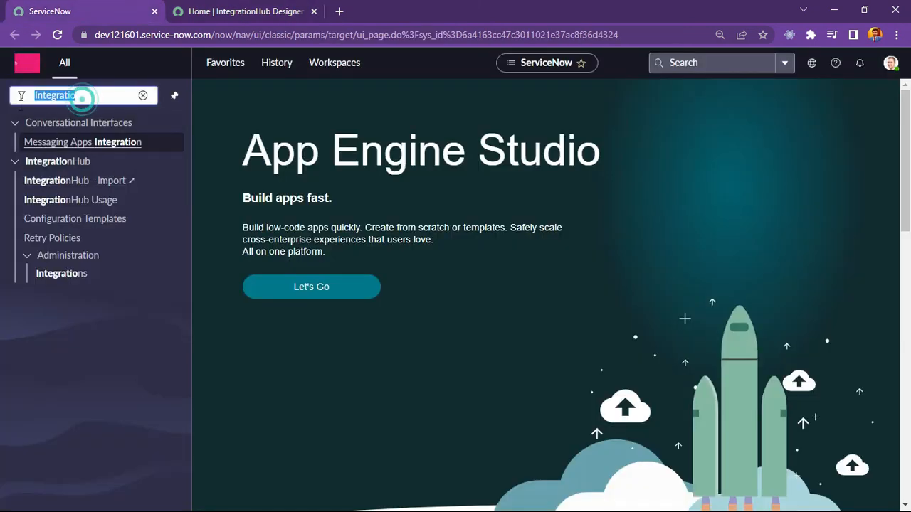
text(users)
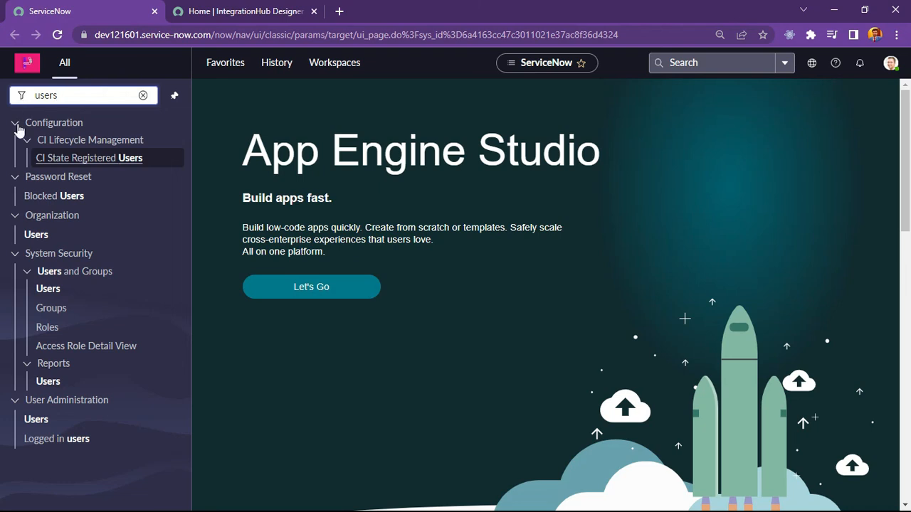
click(59, 423)
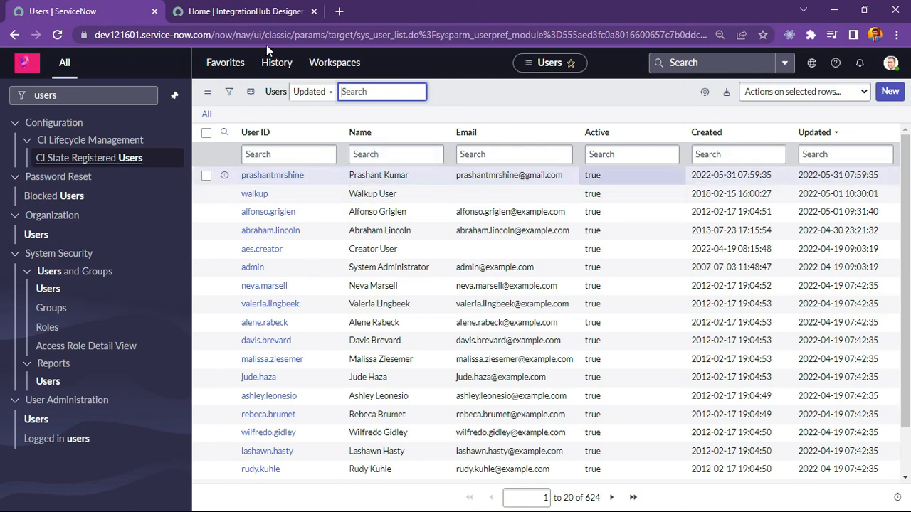
Review the import's execution summary in IntegrationHub, return to the imports overview, and recheck the imported user's row in the Users list
click(246, 8)
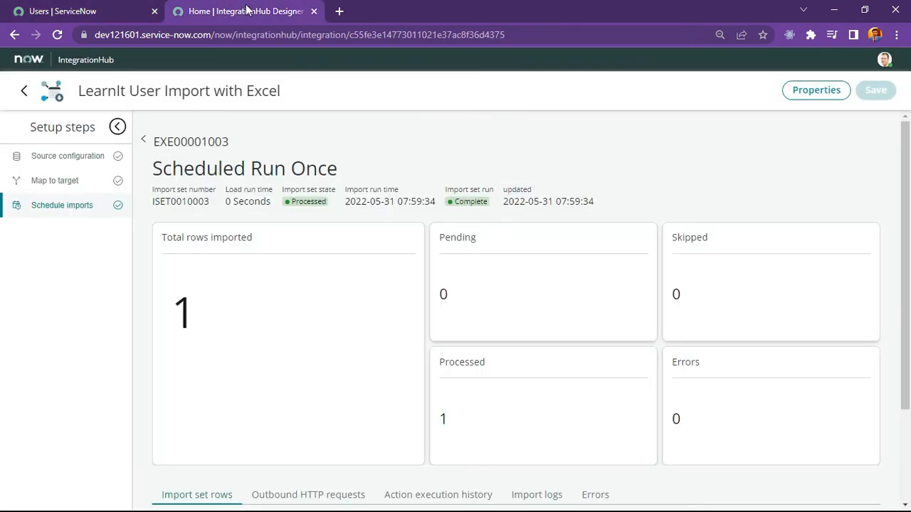
scroll(298, 330, down, 3)
scroll(303, 399, up, 3)
scroll(258, 345, down, 3)
scroll(256, 352, up, 3)
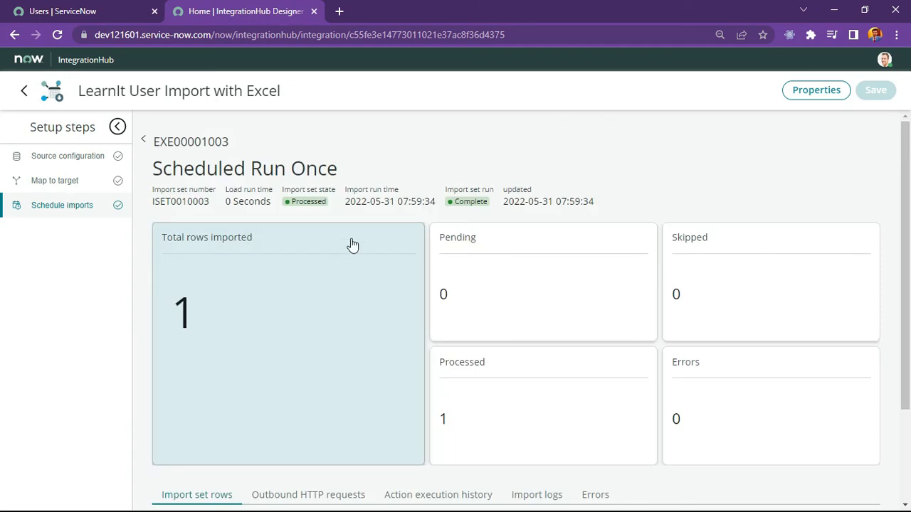
click(144, 140)
click(248, 203)
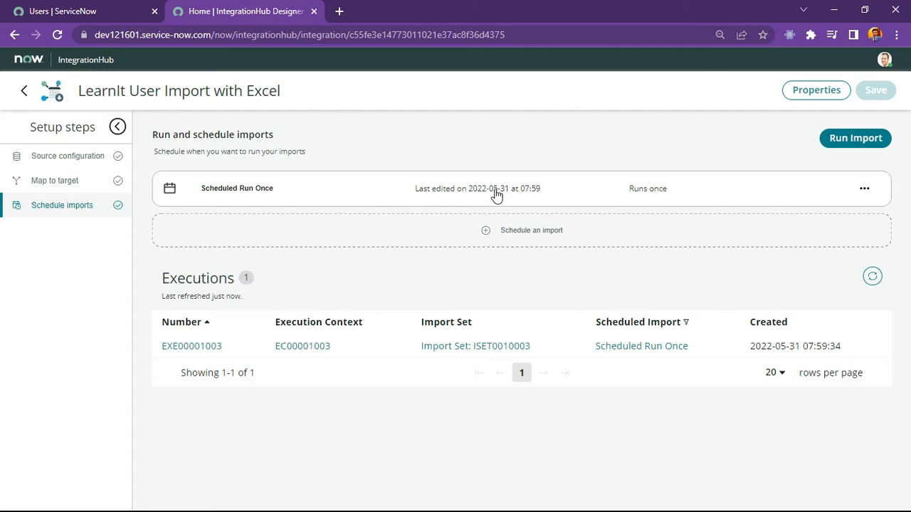
click(86, 9)
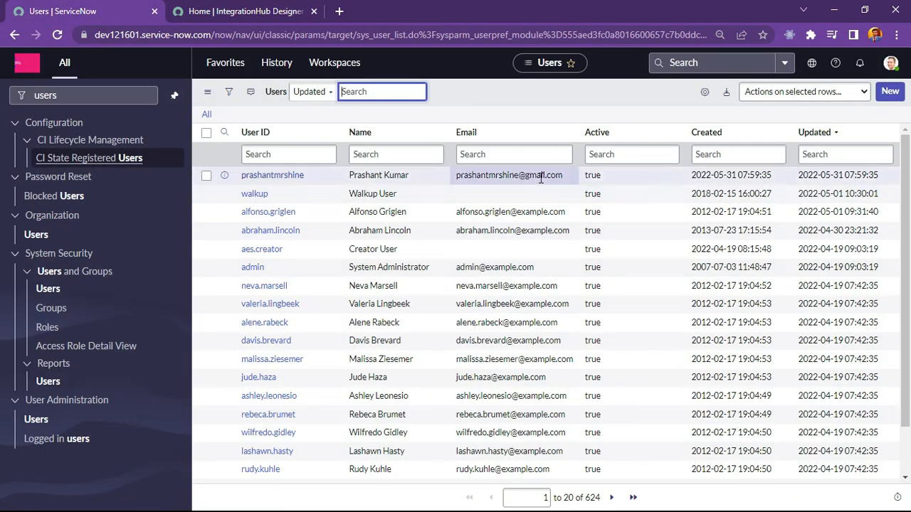
Run the LearnIt User Import with Excel again from IntegrationHub and refresh the list of executions
click(239, 10)
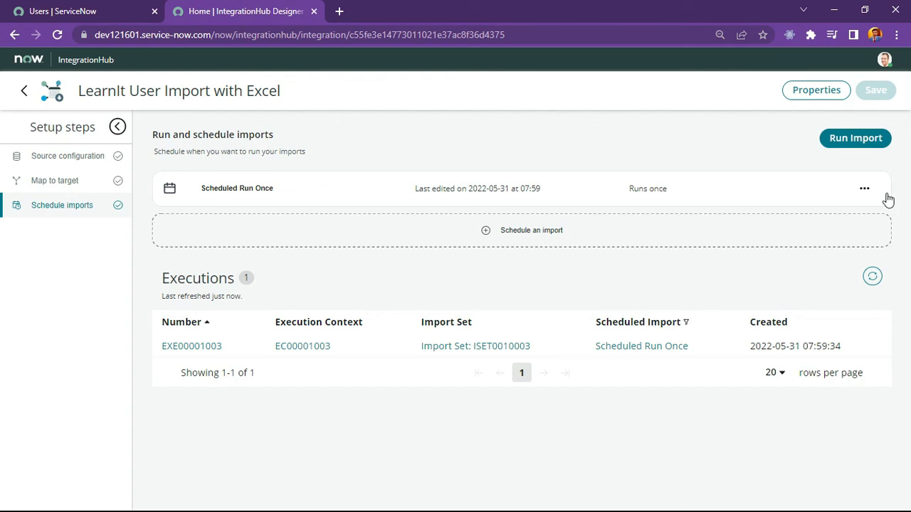
click(866, 144)
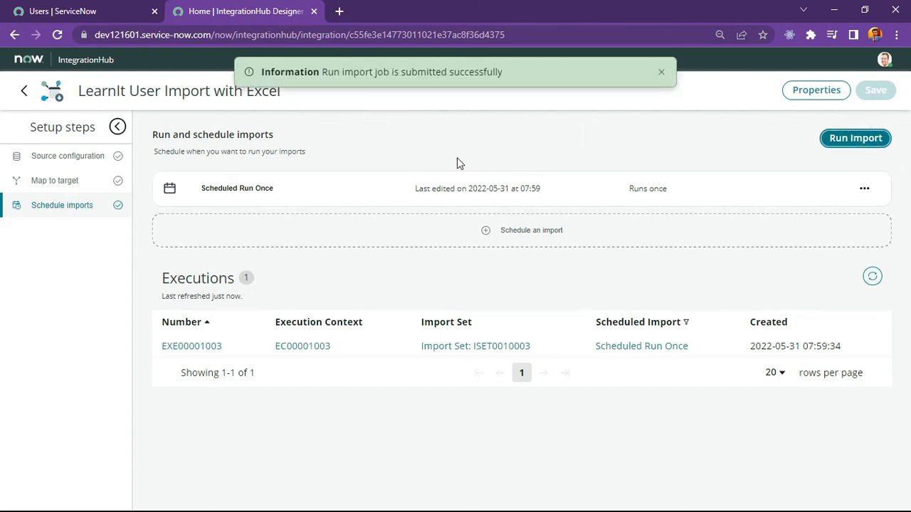
click(873, 277)
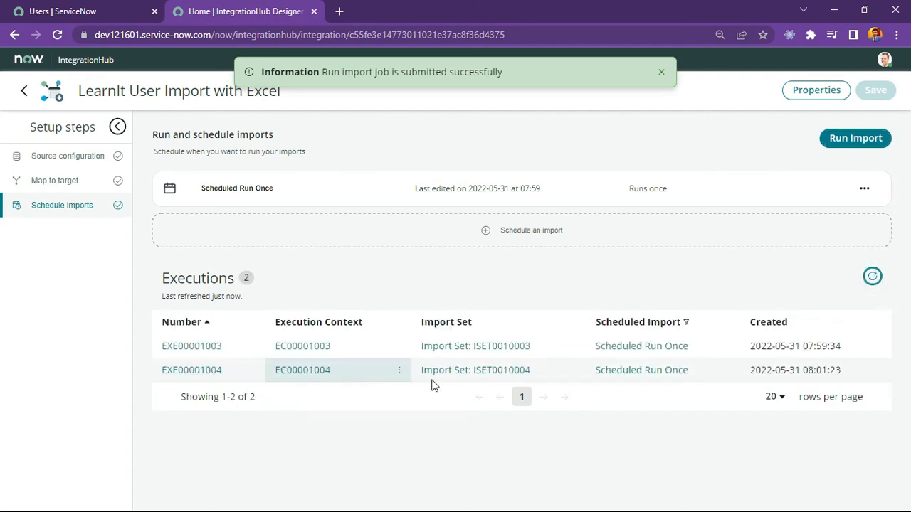
Open the second run's execution record, examine its imported, pending, processed, skipped and error figures, and return to the imports overview
click(206, 371)
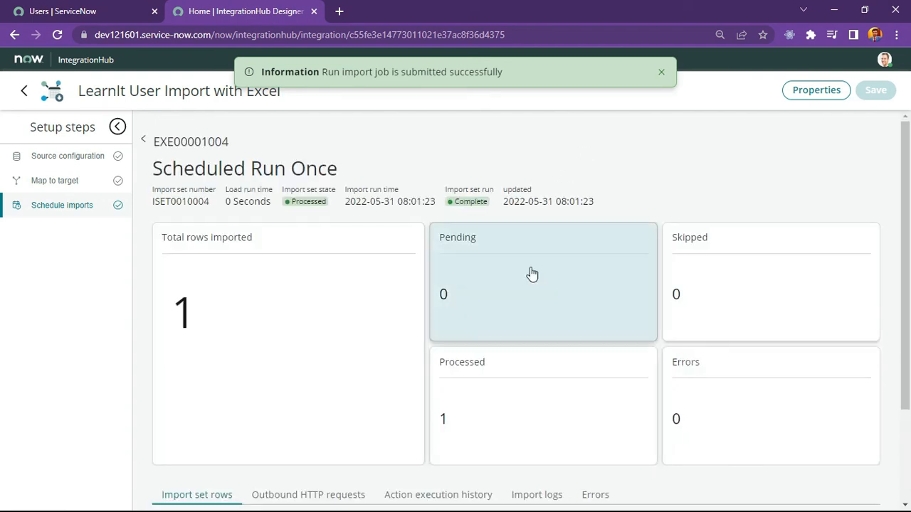
scroll(523, 335, down, 2)
scroll(523, 345, up, 2)
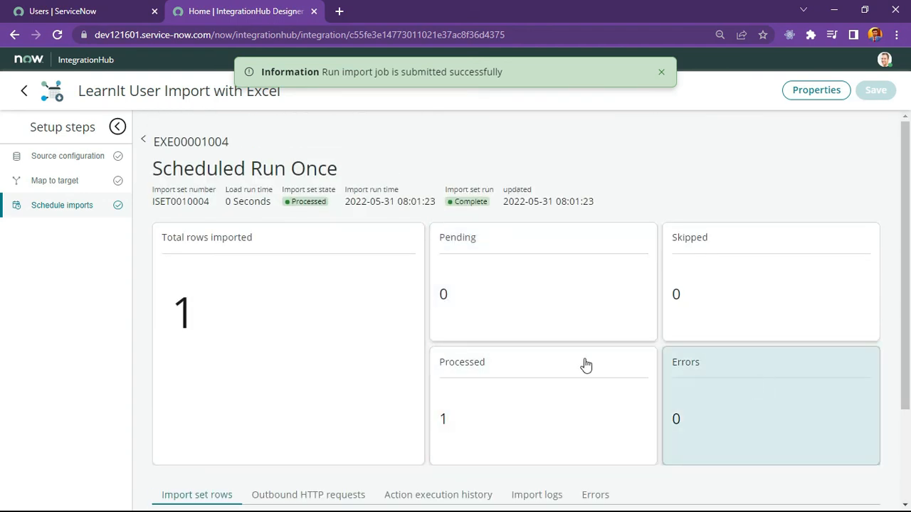
click(144, 139)
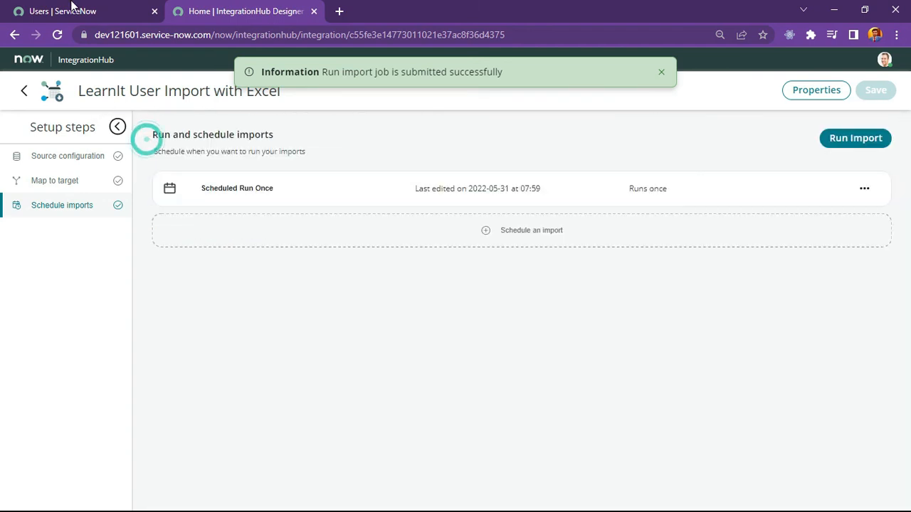
Reload the unfiltered Users list and check the imported user's email for duplicate records after the second run
click(71, 10)
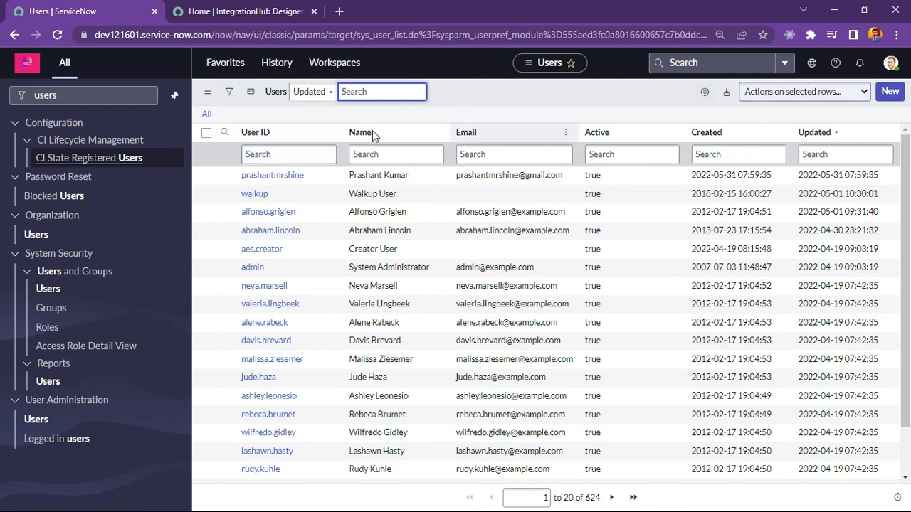
click(206, 115)
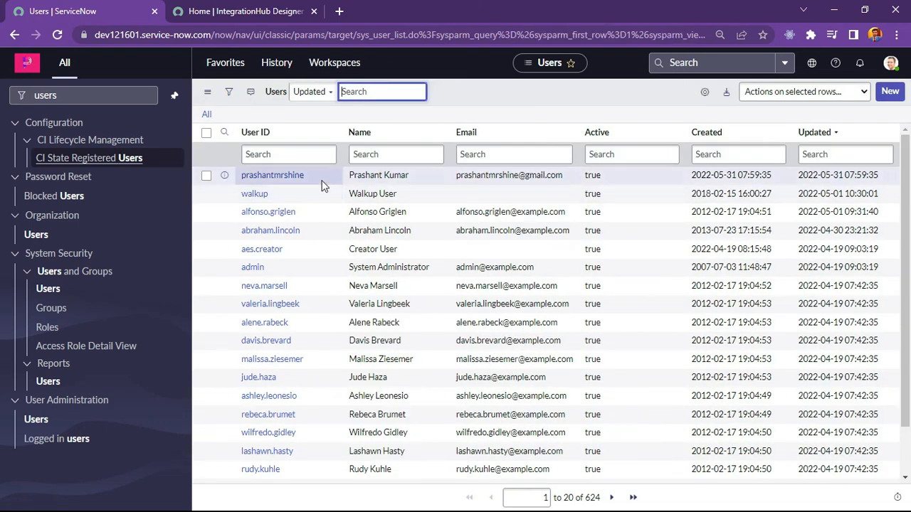
double_click(562, 177)
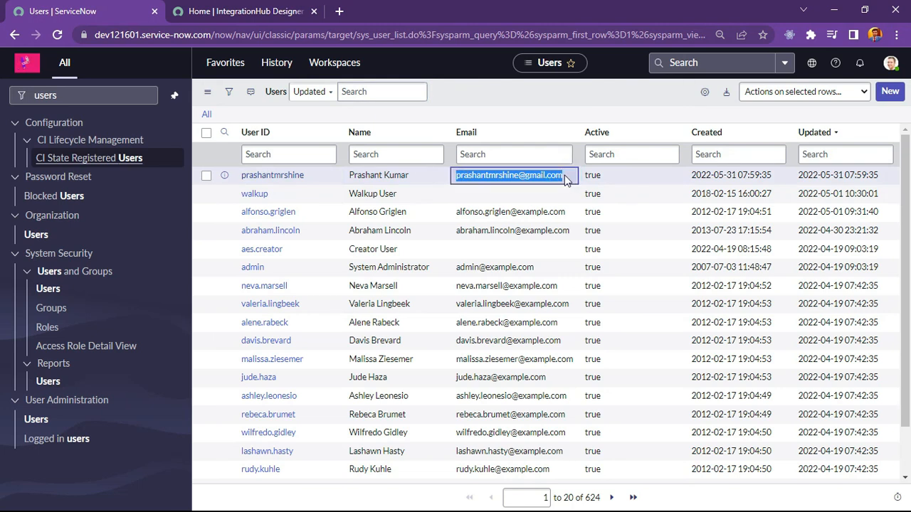
click(503, 105)
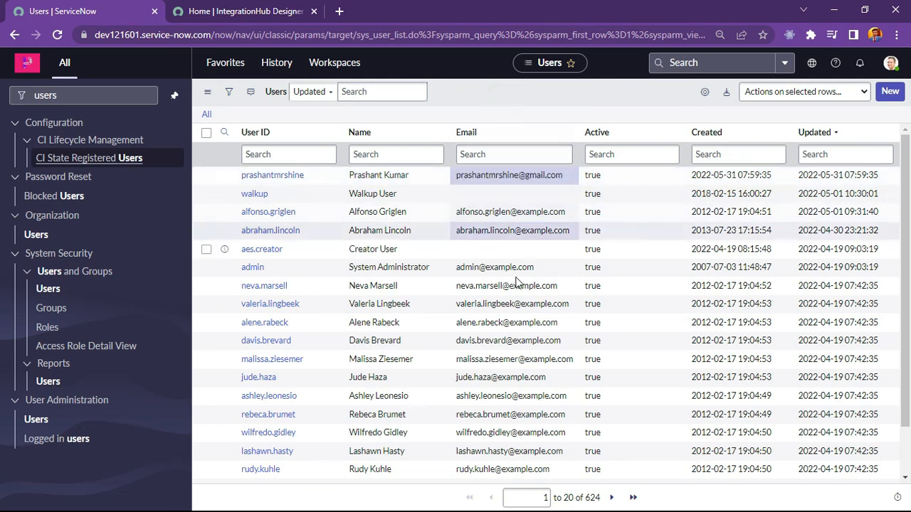
Revisit the import's Source configuration and Map to target setup steps in IntegrationHub, ending on Schedule imports
click(229, 12)
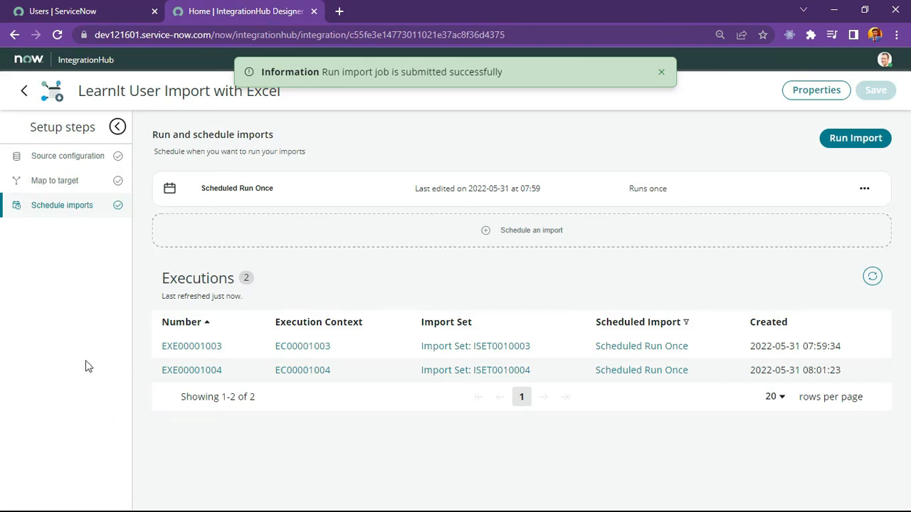
click(76, 180)
click(74, 207)
click(93, 161)
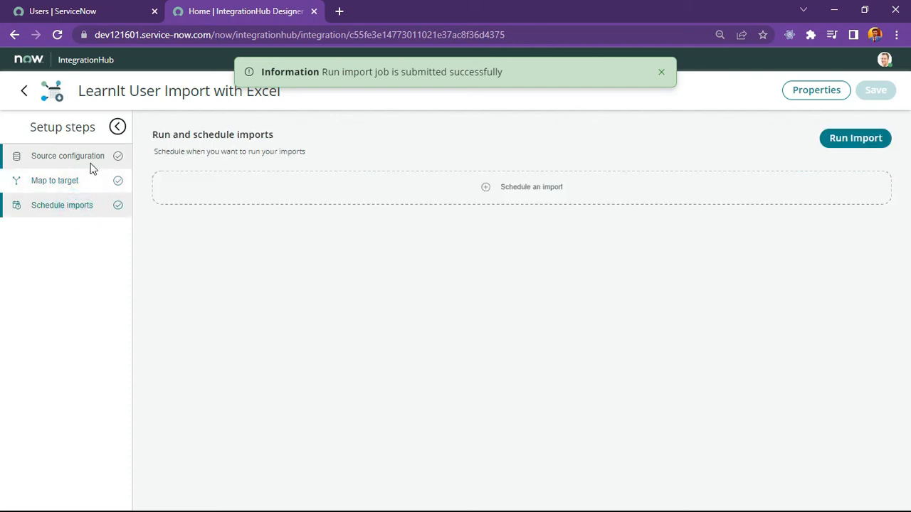
click(88, 183)
click(86, 209)
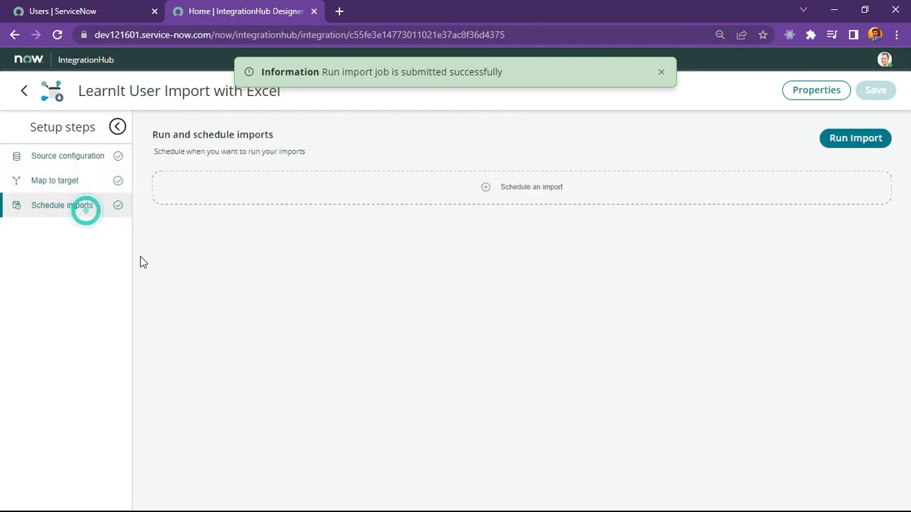